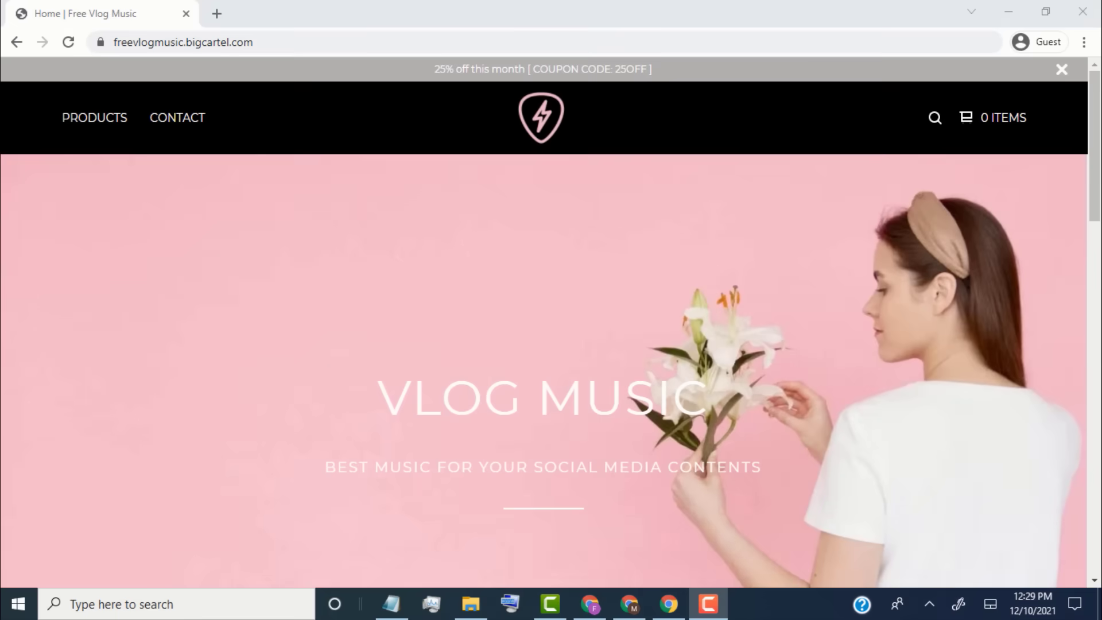
- Scroll down the Free Vlog Music storefront to review its product listings
scroll(543, 322, down, 3)
scroll(543, 321, down, 3)
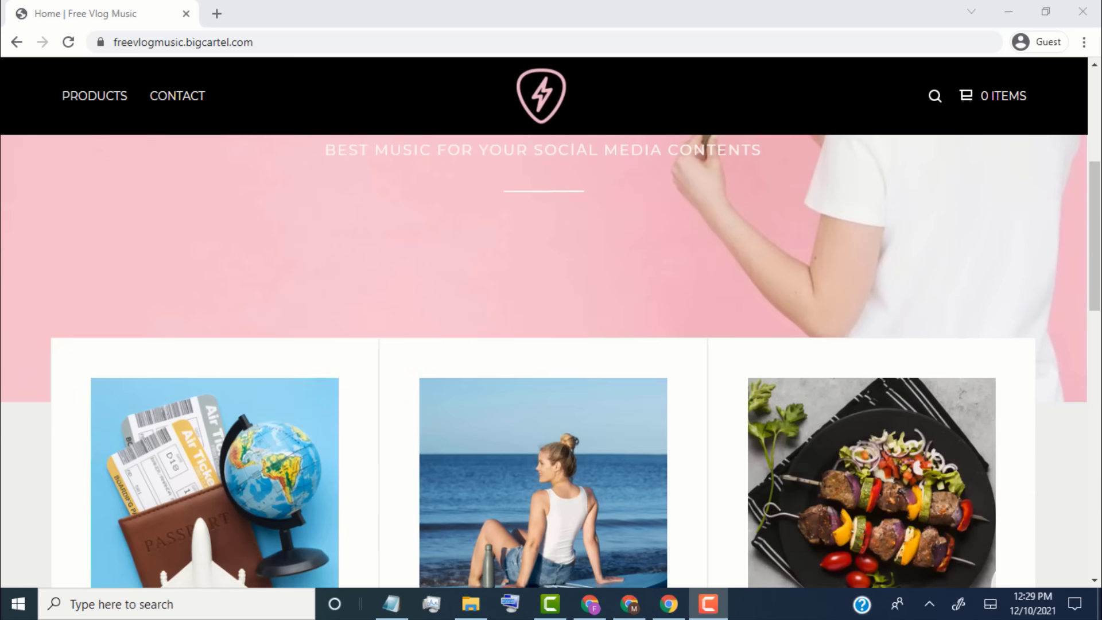
scroll(543, 362, down, 10)
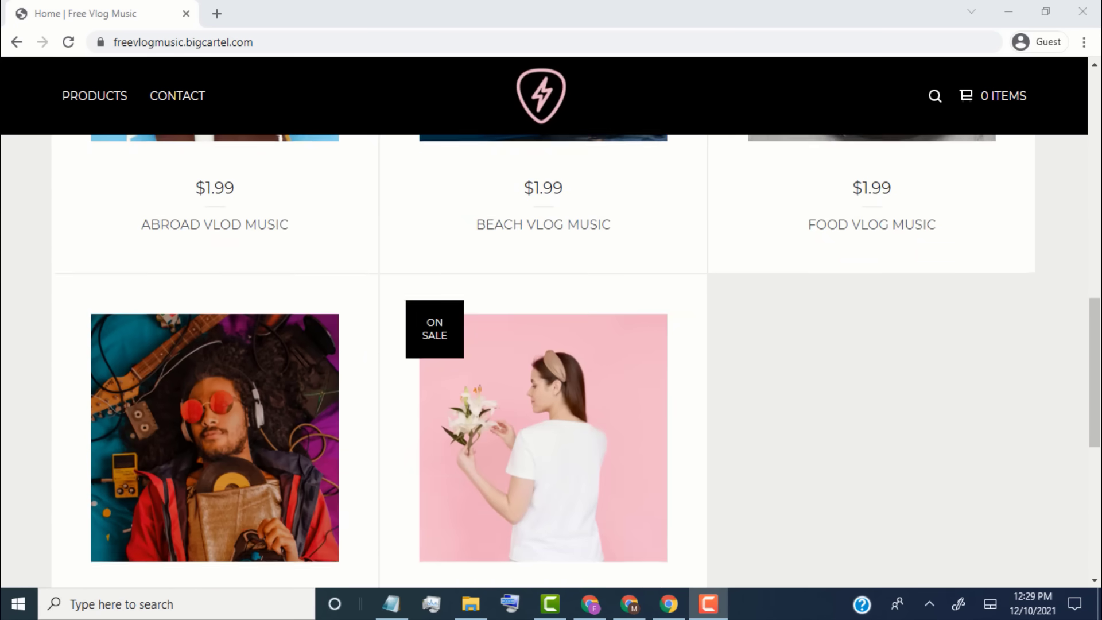
scroll(544, 321, down, 5)
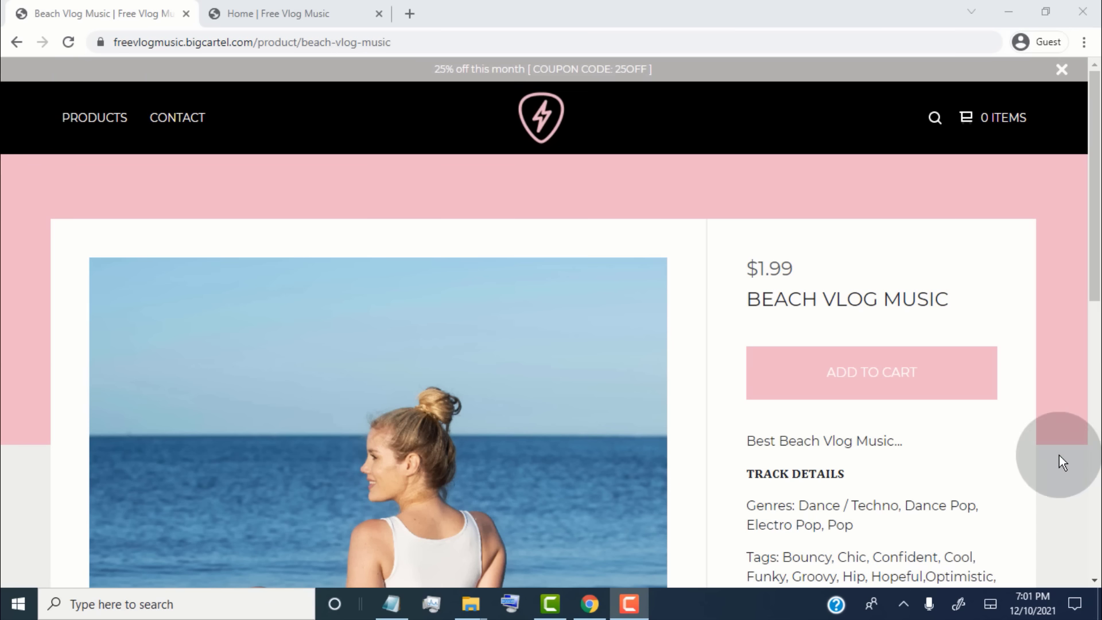
- Add Beach Vlog Music to the cart and change its quantity to 2, subtotal $3.98
click(871, 394)
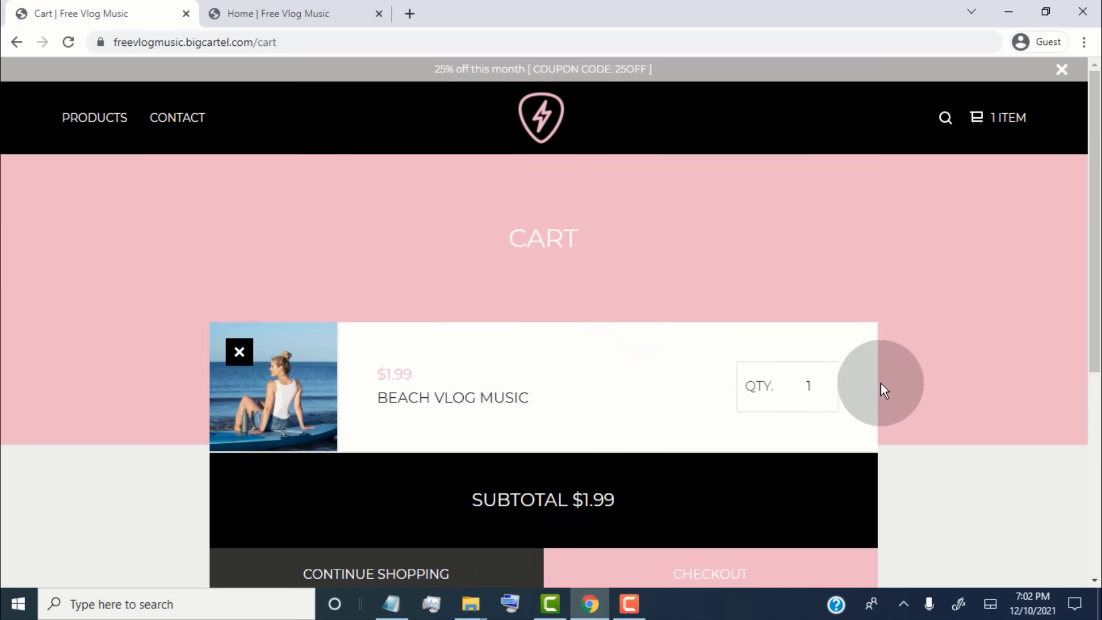
click(818, 394)
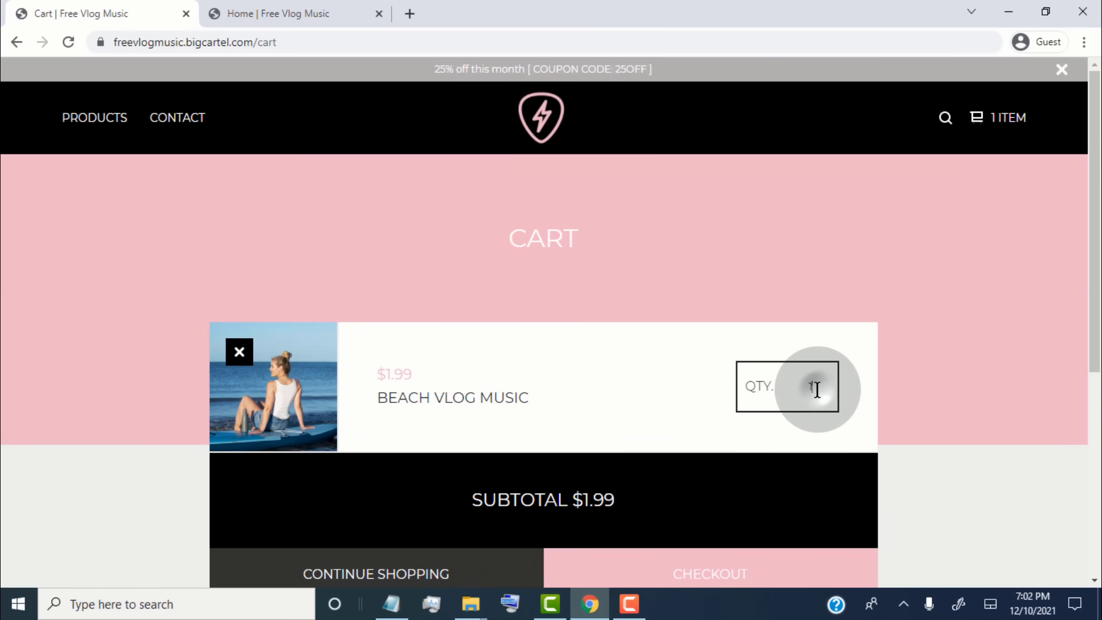
key(BackSpace)
text(2)
click(846, 402)
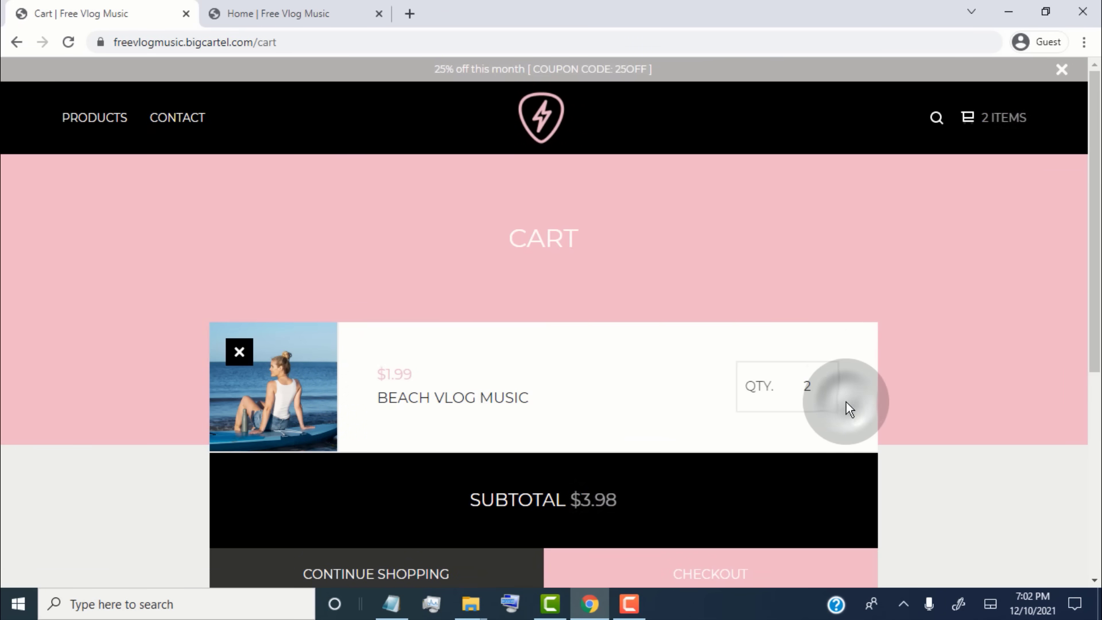
scroll(884, 482, down, 1)
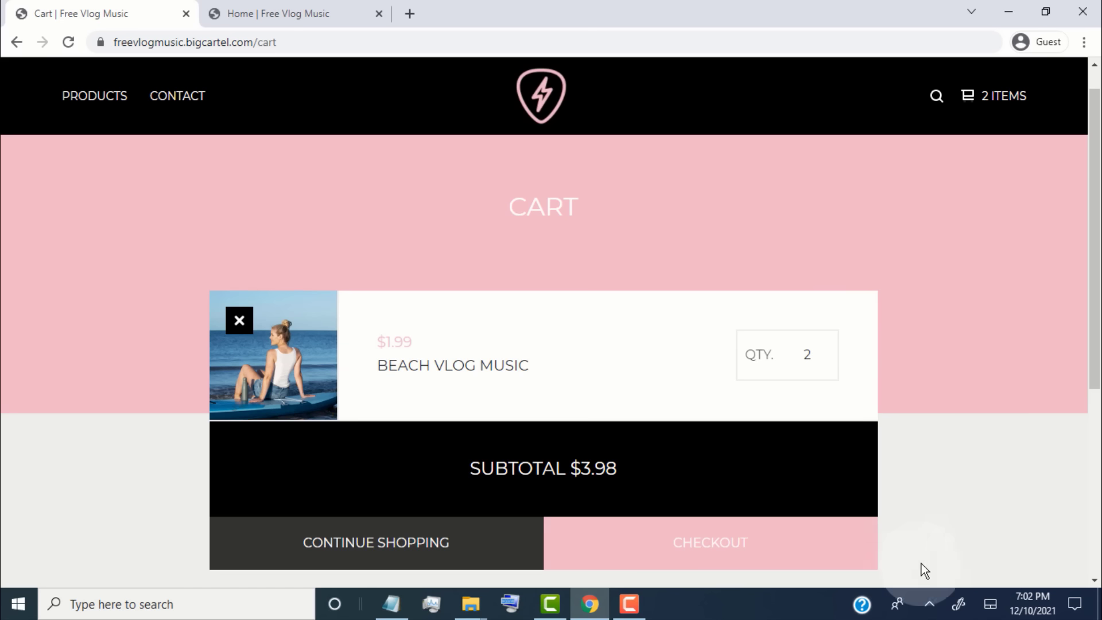
- Return to the shop listing and add Abroad Vlod Music to the cart
click(470, 565)
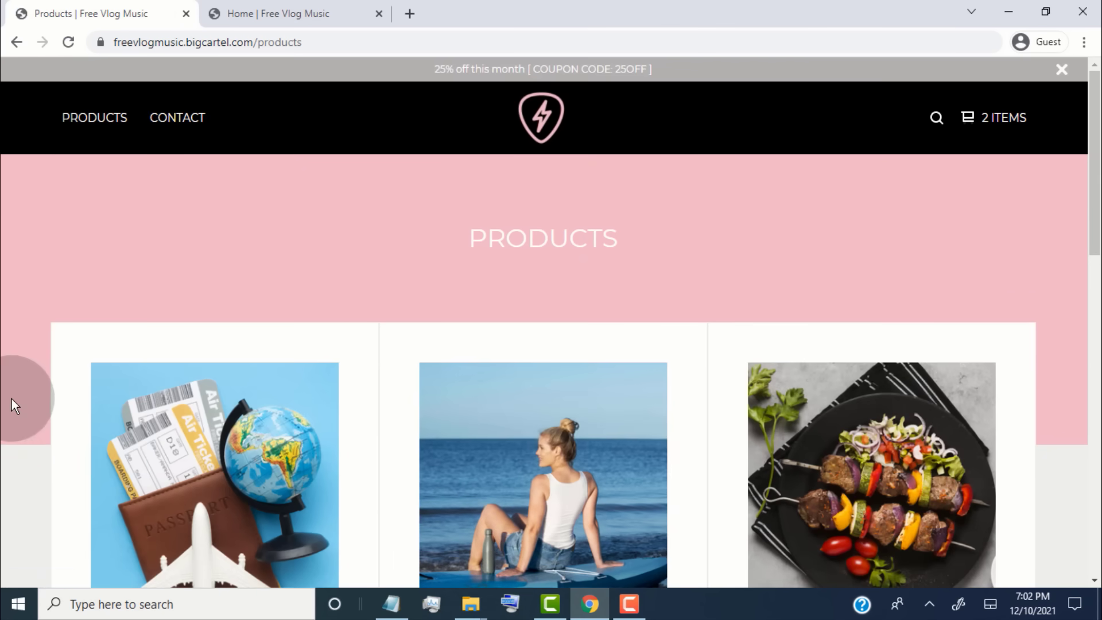
scroll(11, 399, down, 3)
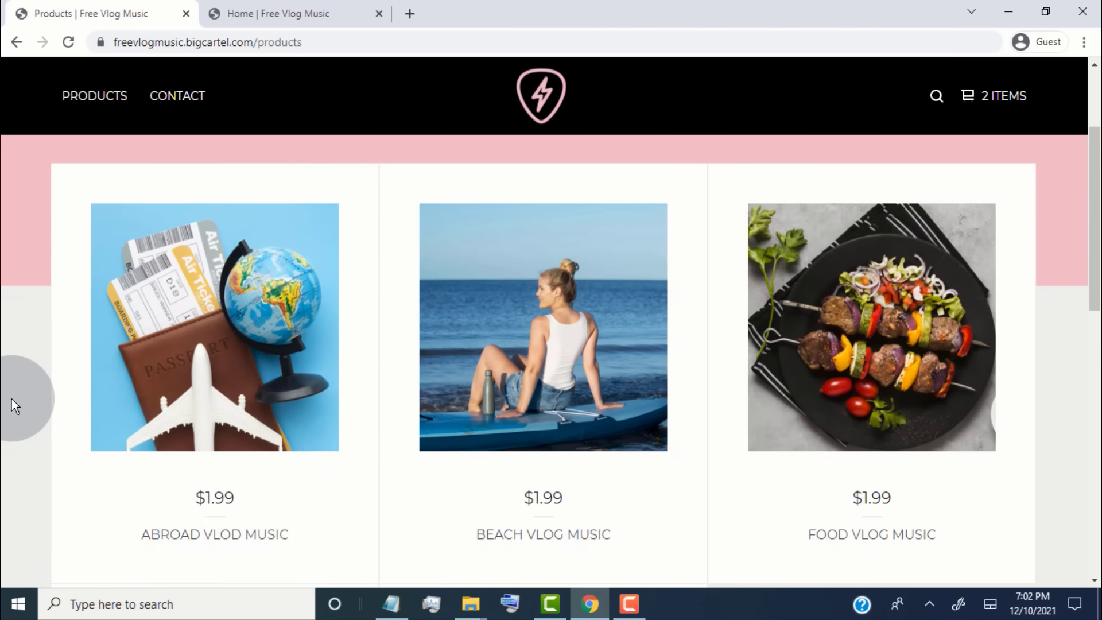
mouse_move(123, 324)
click(194, 332)
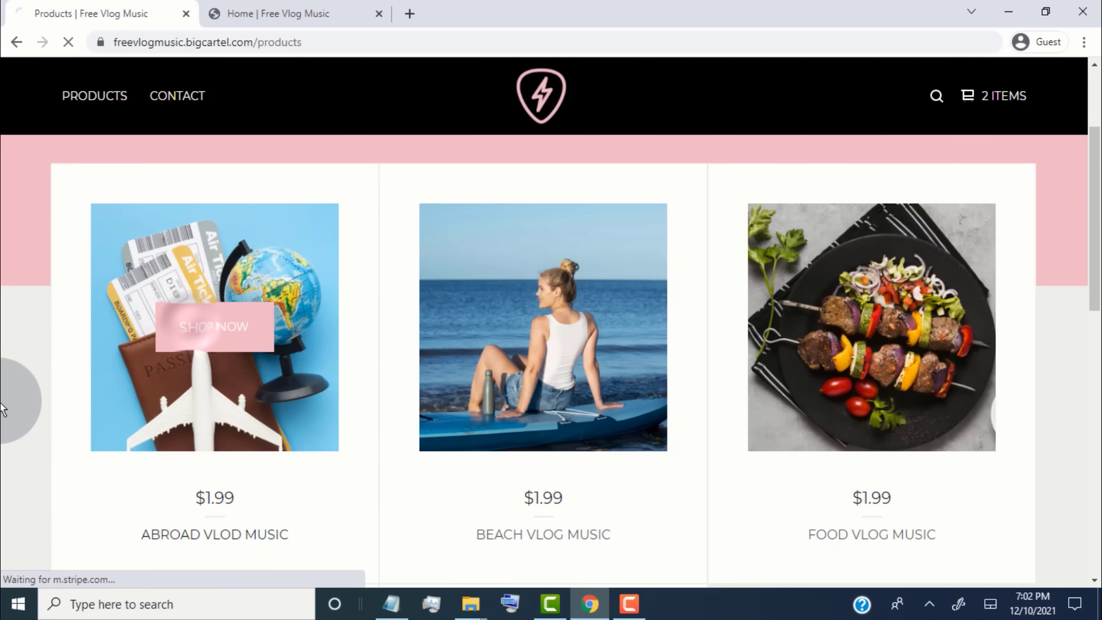
click(922, 381)
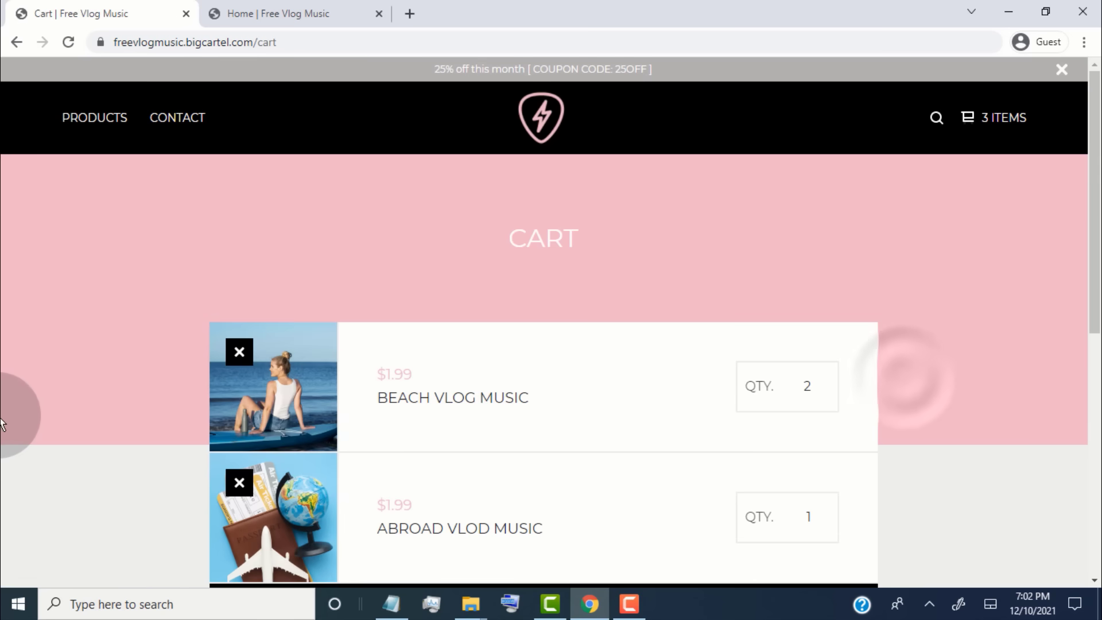
- Go back to the listing and add Food Vlog Music to the cart
scroll(6, 419, down, 3)
click(406, 561)
scroll(18, 486, down, 3)
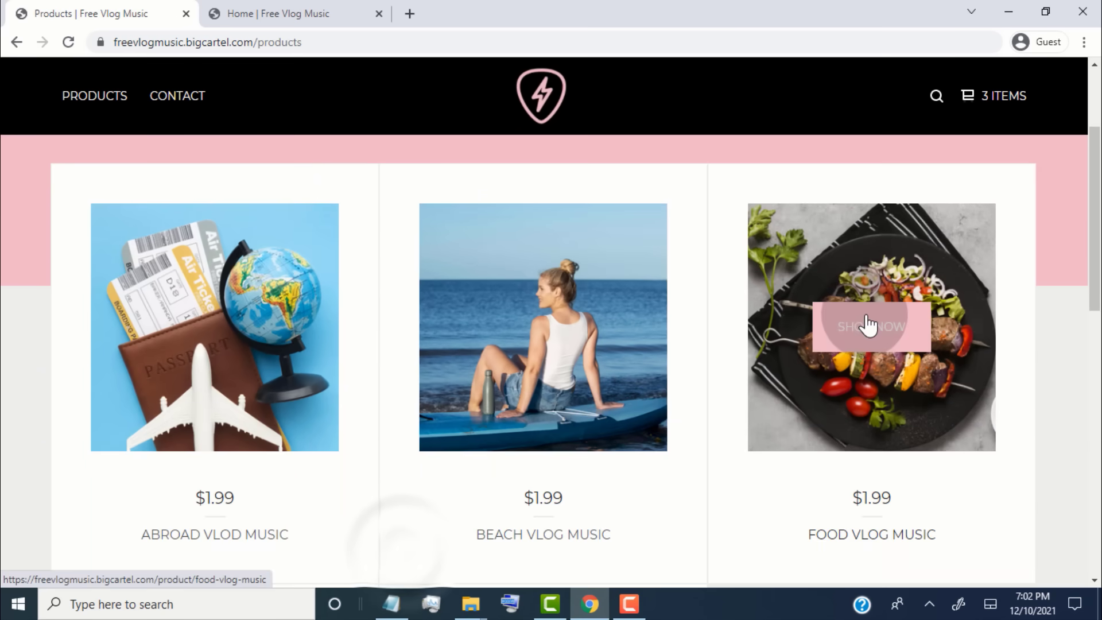
click(866, 322)
click(905, 382)
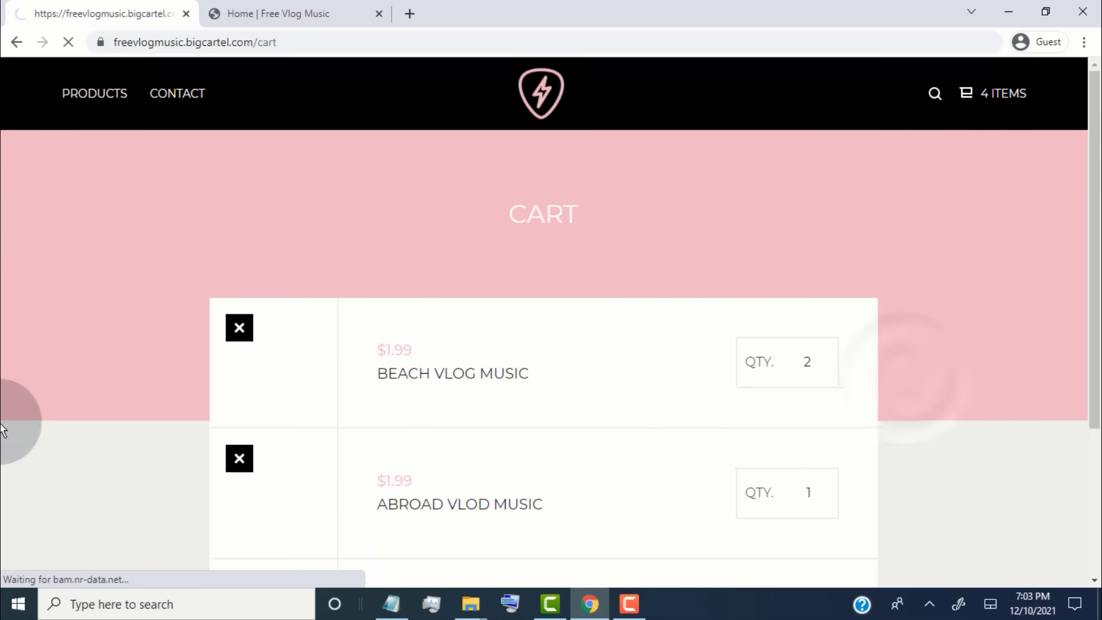
- Remove Abroad Vlod Music from the cart and proceed to checkout
scroll(1013, 448, down, 3)
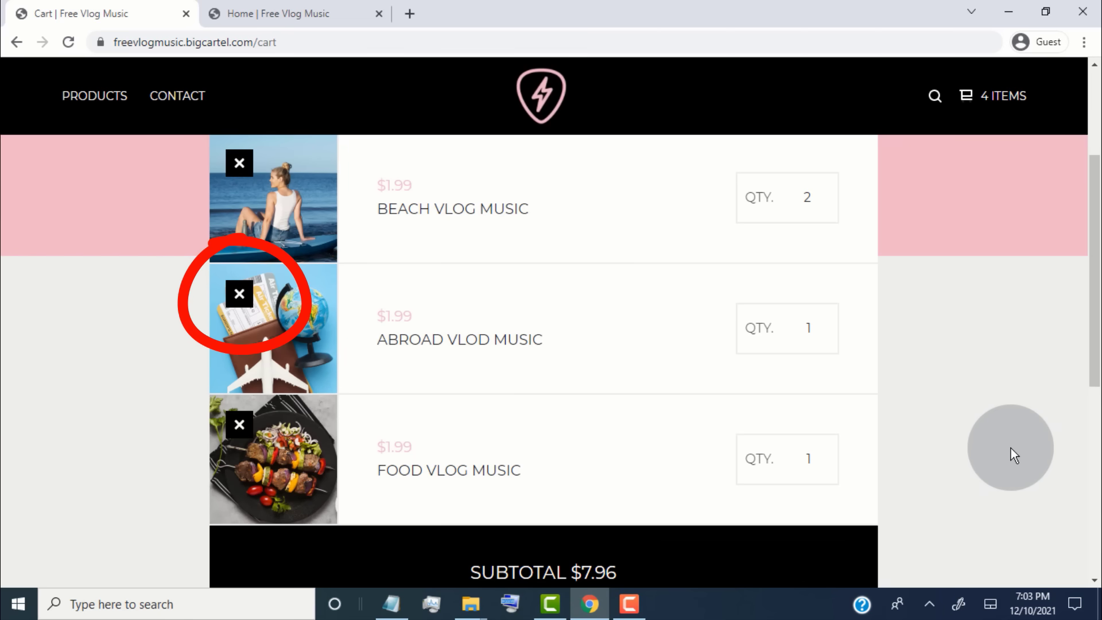
click(241, 299)
click(708, 531)
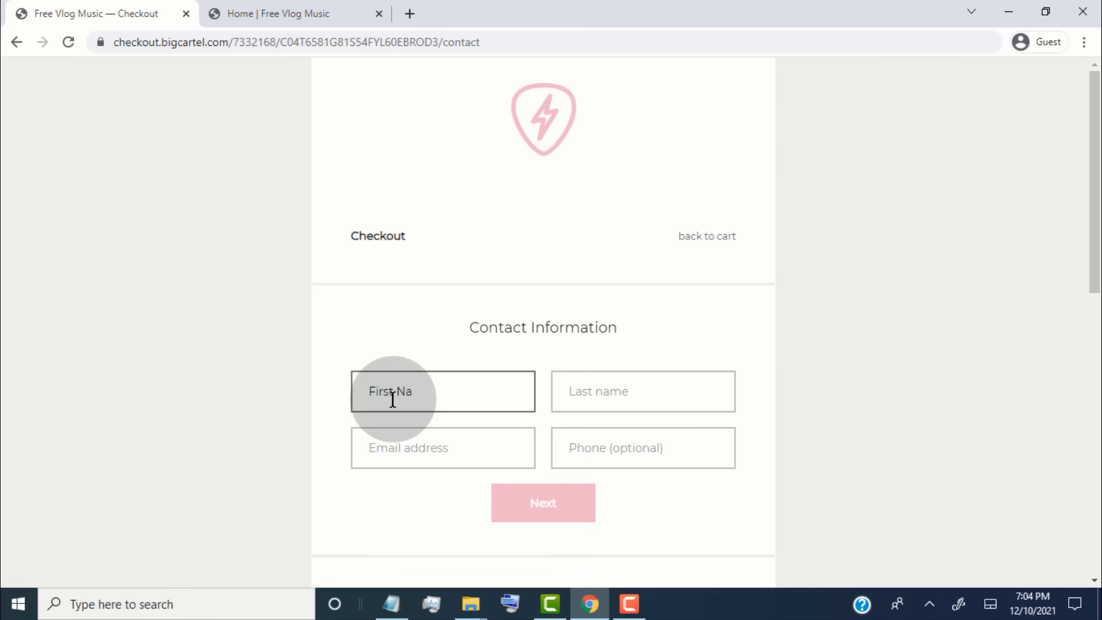
- Enter the buyer's first and last name and contact e-mail, then continue to shipping
text(me)
click(603, 395)
text(Last Name)
click(482, 450)
click(566, 517)
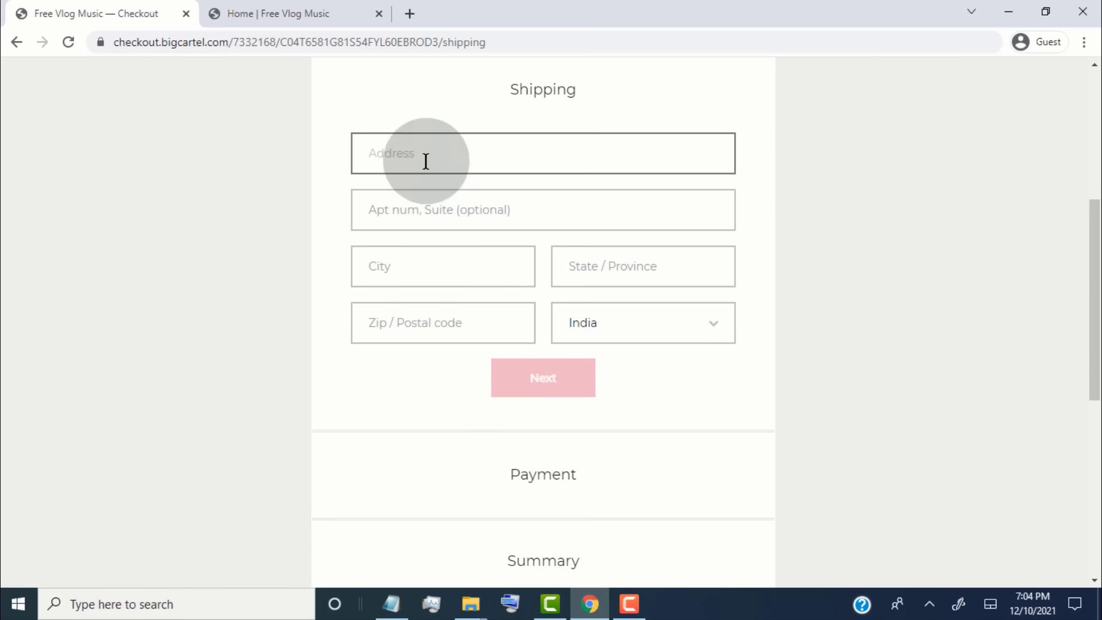
- Fill in the shipping street address, city, state and zip code, then continue to payment
text(address)
click(420, 259)
text(city)
click(618, 275)
text(state)
click(460, 320)
text(zip)
click(537, 390)
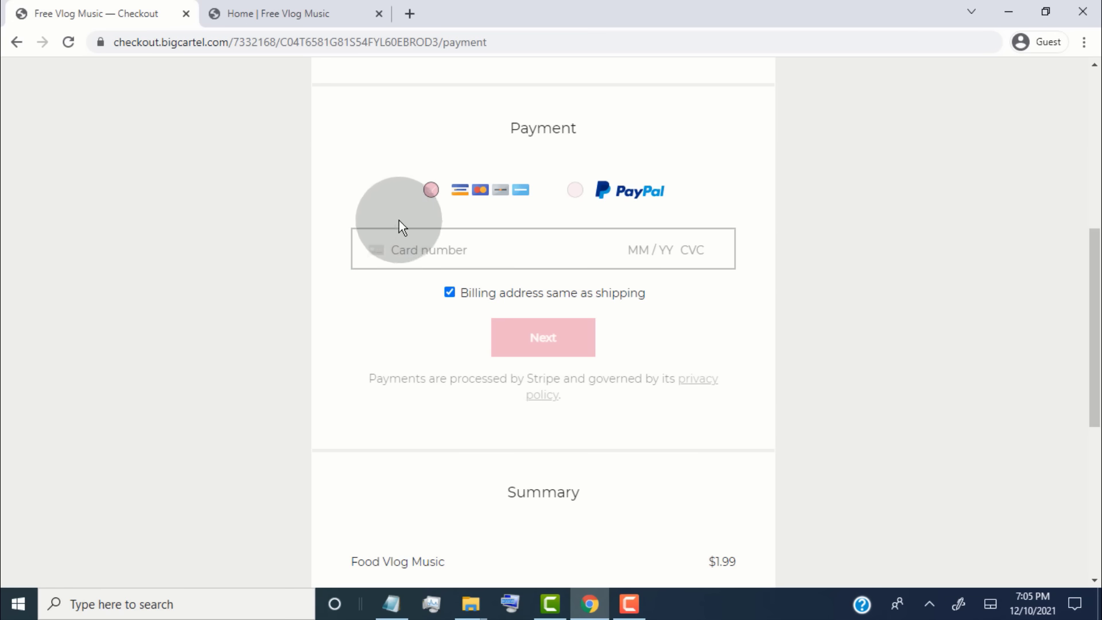
- Choose PayPal as the payment method and continue to the $5.97 order summary
click(575, 190)
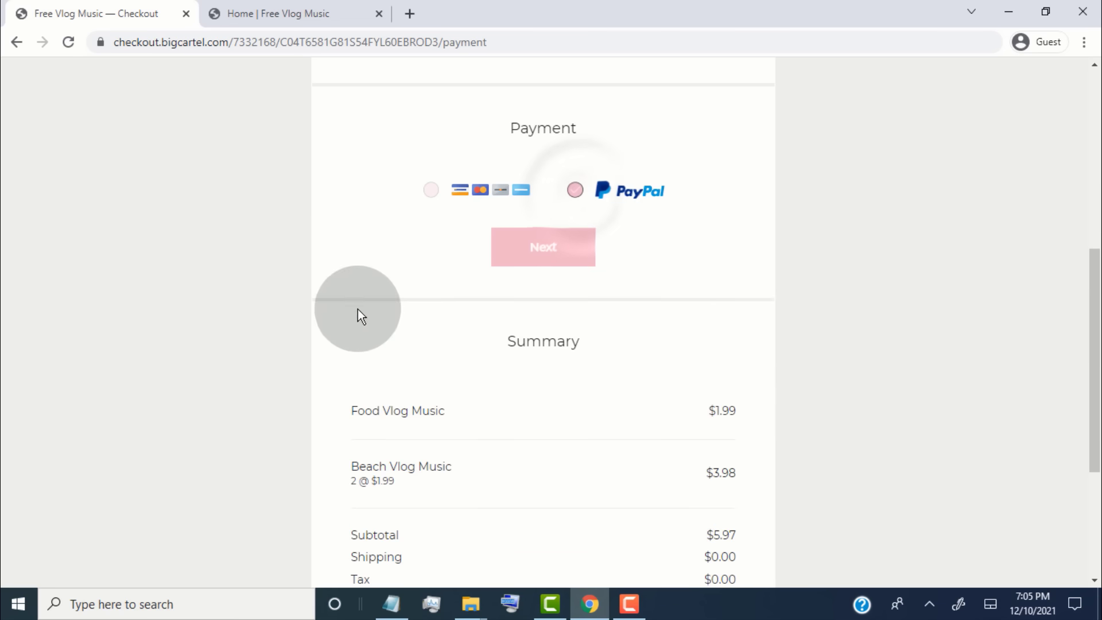
click(537, 268)
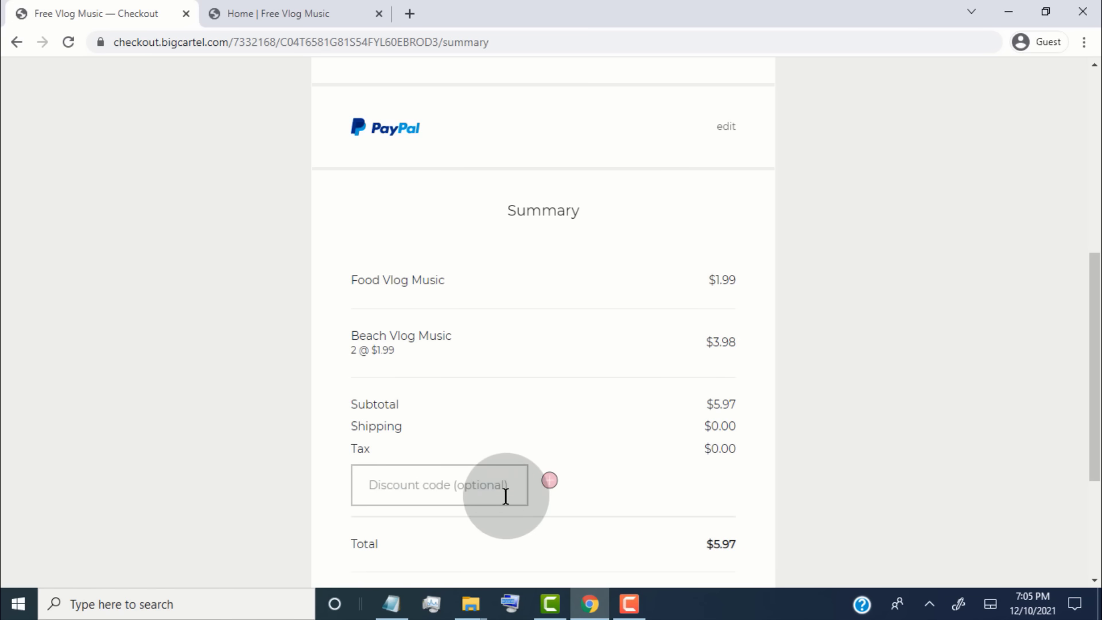
click(308, 9)
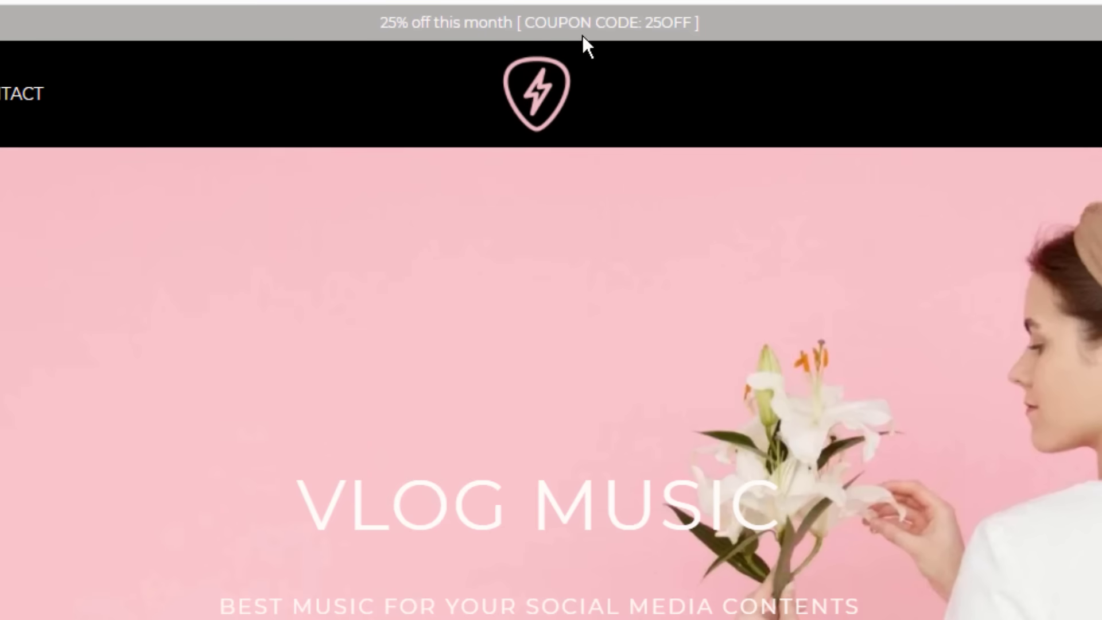
- Copy the 25OFF code from the store banner and apply it at checkout, lowering the total to $4.48
double_click(692, 32)
key(ctrl+c)
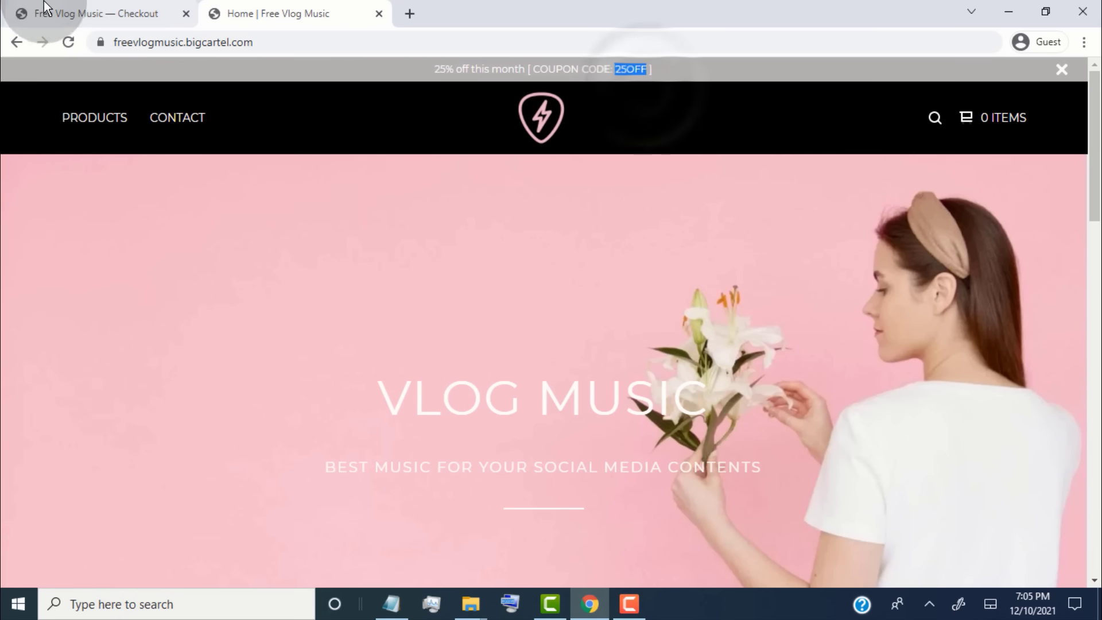
click(57, 11)
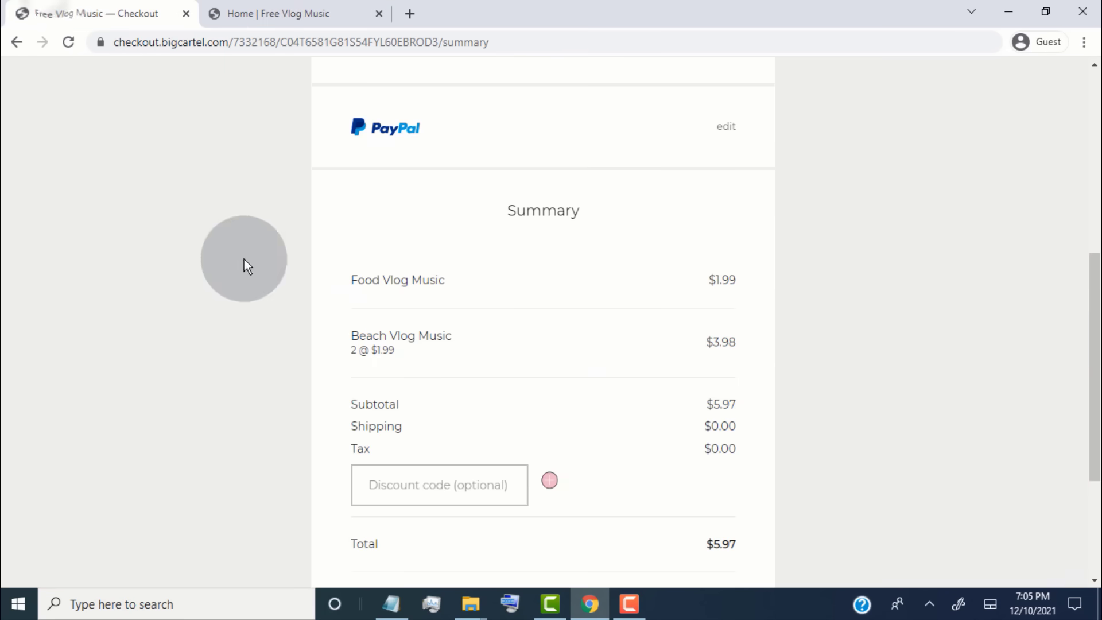
click(373, 485)
right_click(381, 482)
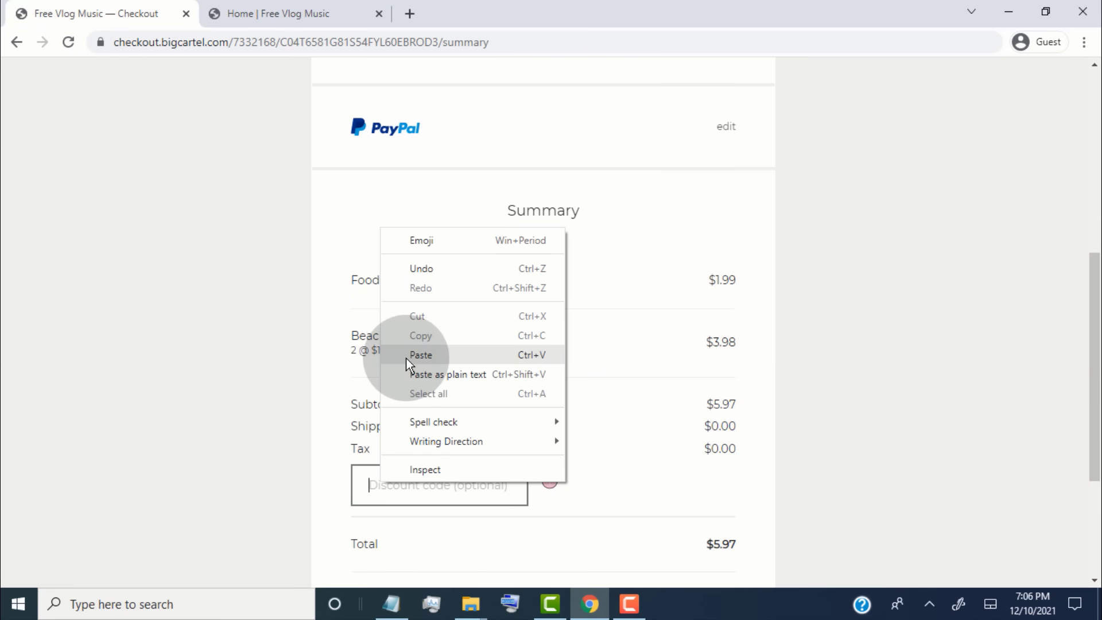
click(421, 354)
click(549, 482)
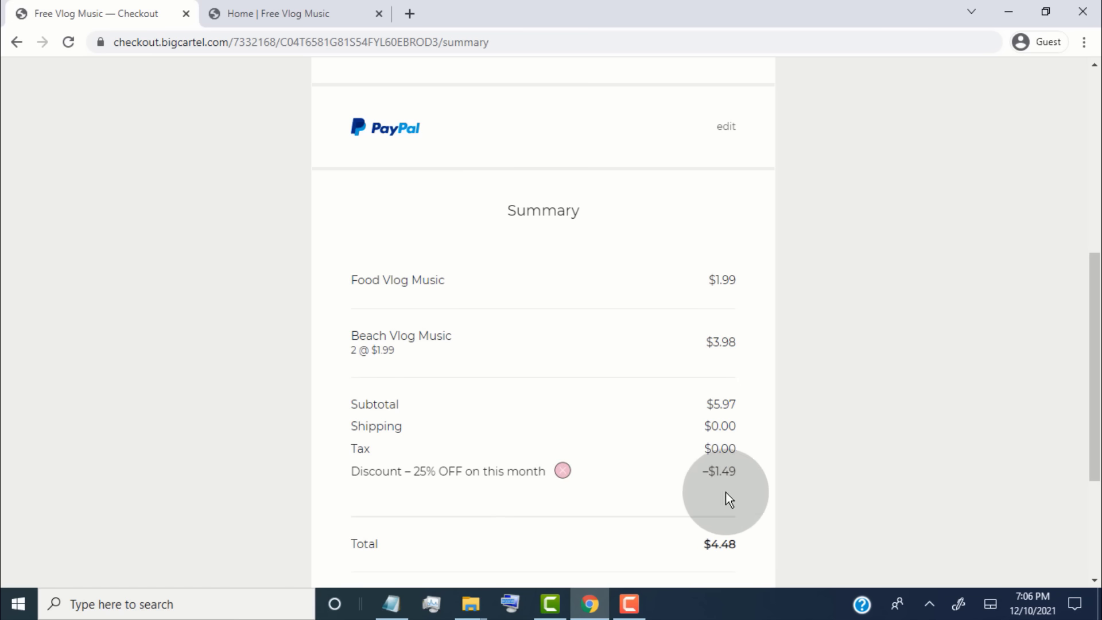
scroll(734, 497, down, 4)
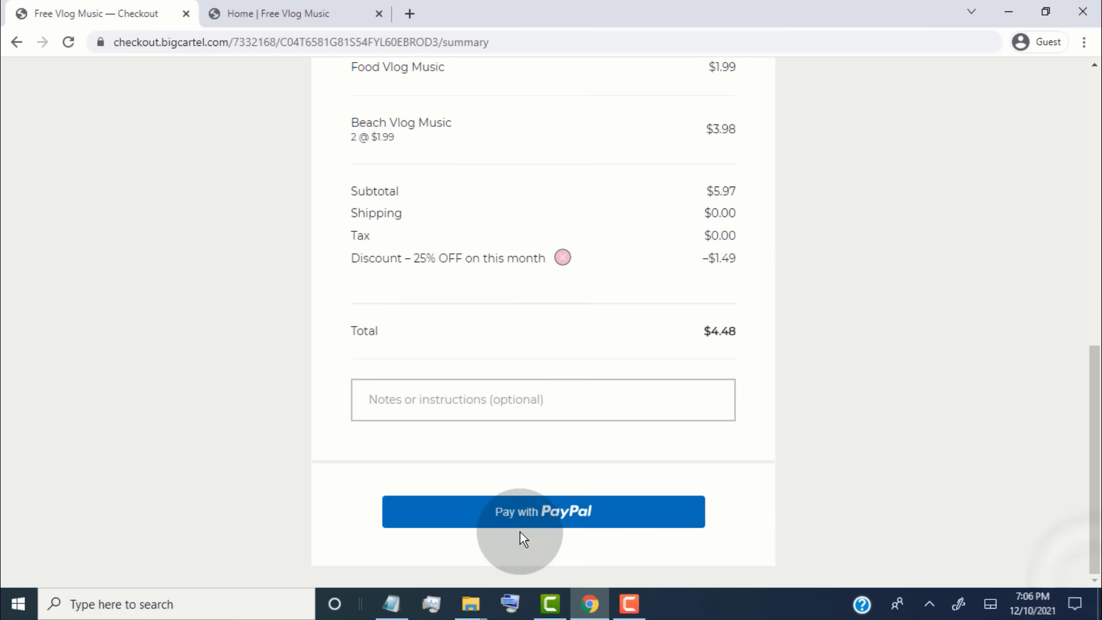
- Choose Pay with PayPal for the $4.48 order
click(544, 511)
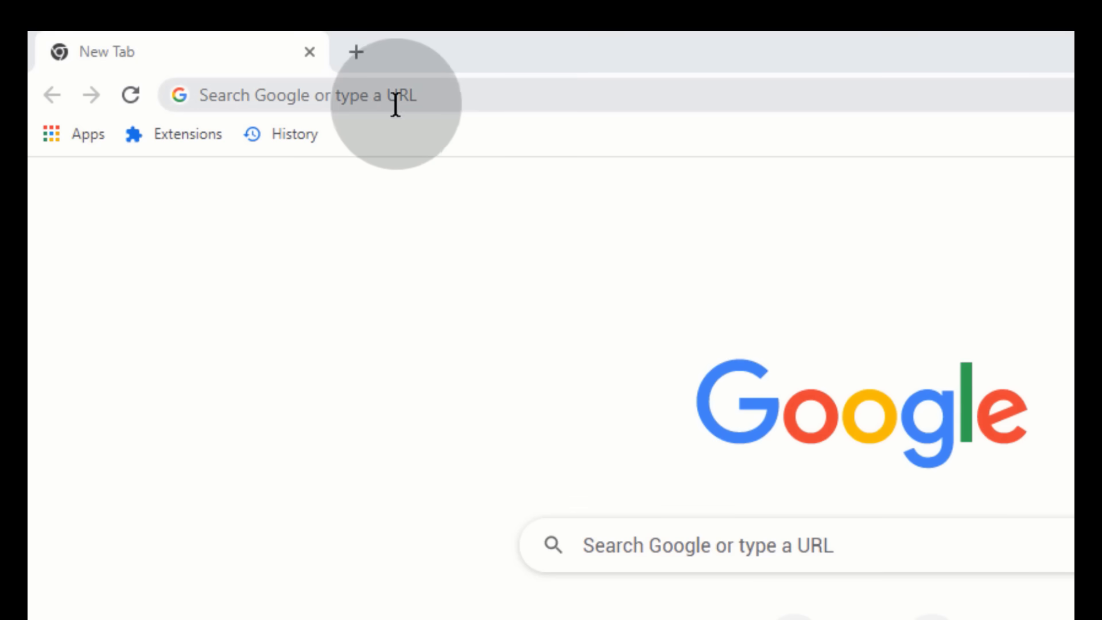
- Search Google for bigcartel and open the bigcartel.com result
click(404, 96)
text(bigc)
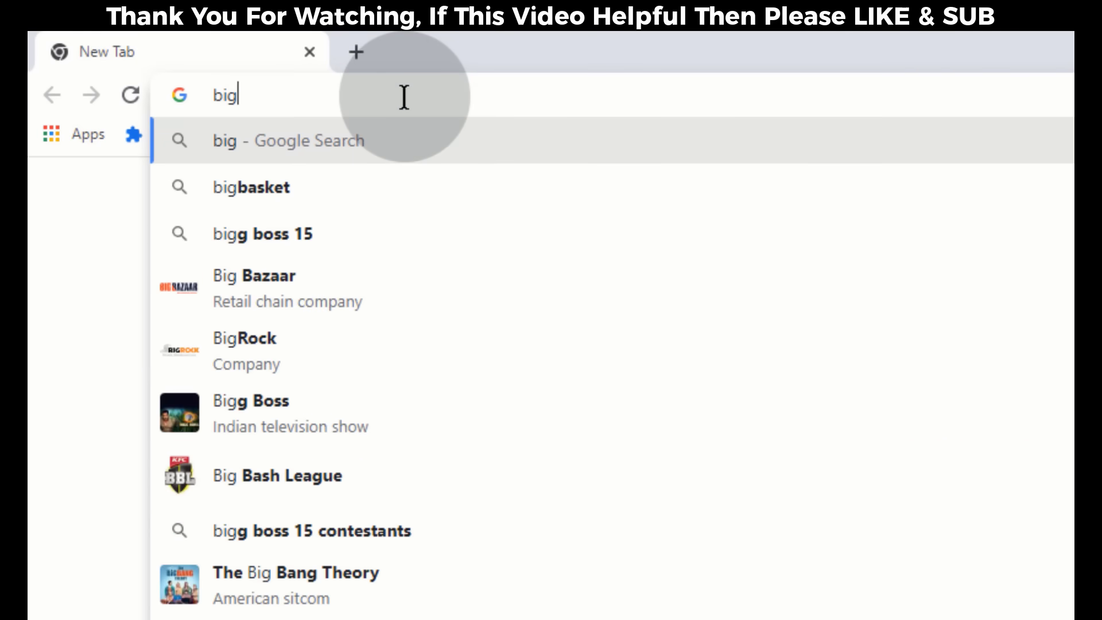
text(a)
click(353, 234)
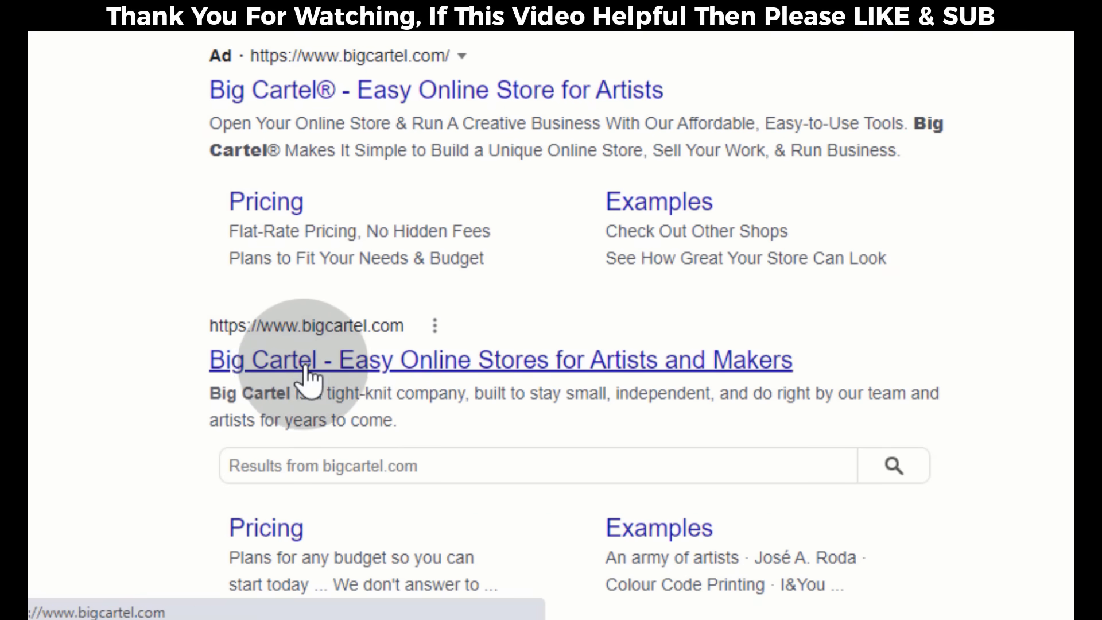
click(292, 376)
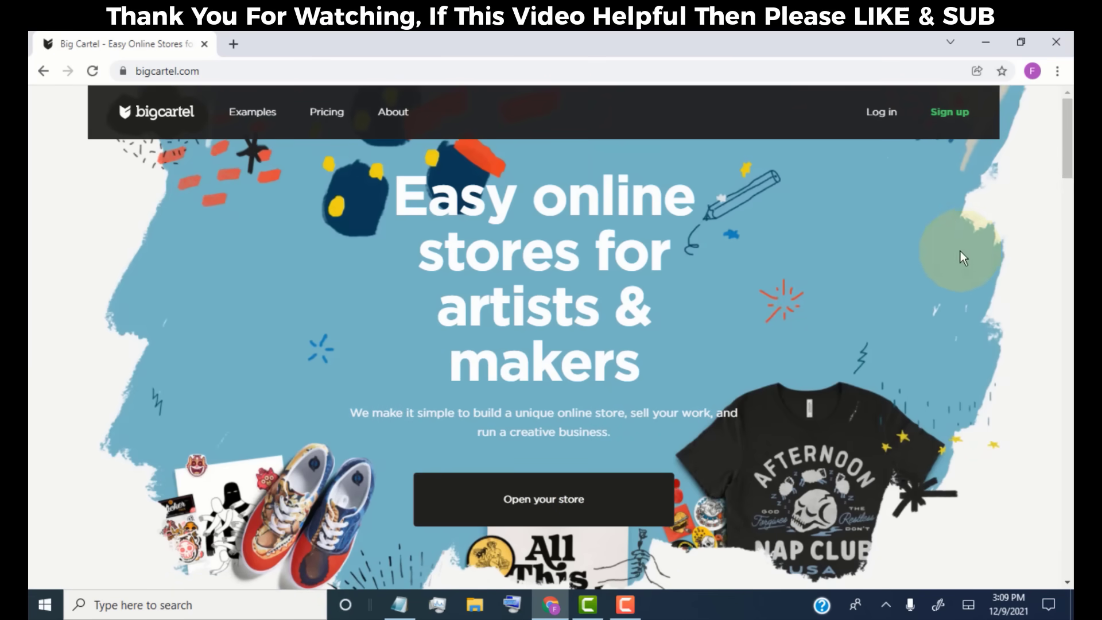
- Start signing up for Big Cartel's free 5-product plan
click(950, 122)
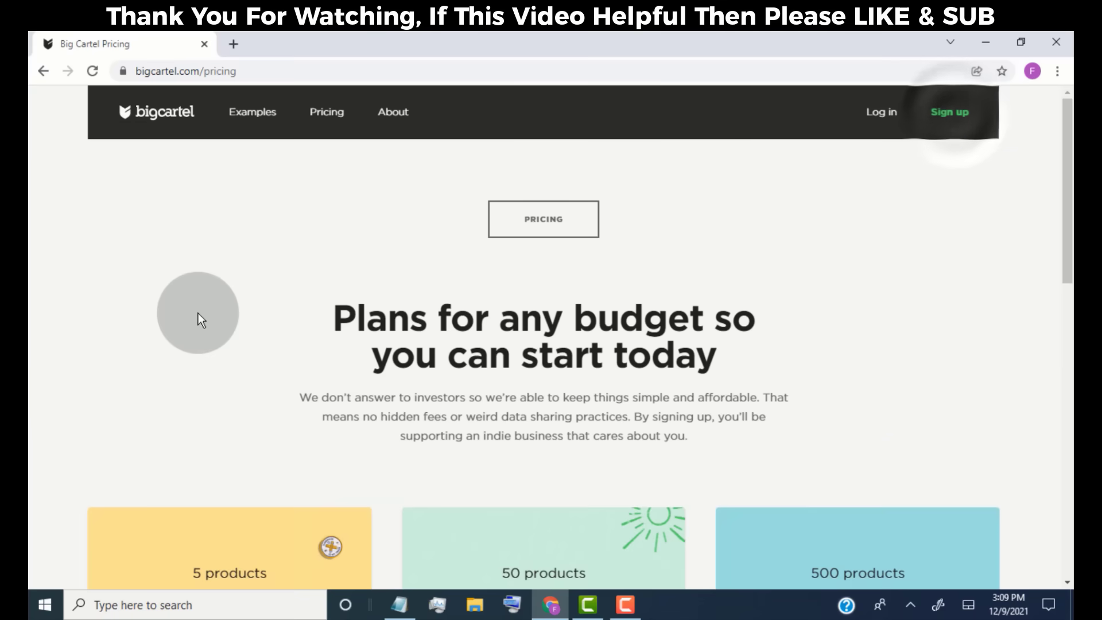
scroll(199, 317, down, 5)
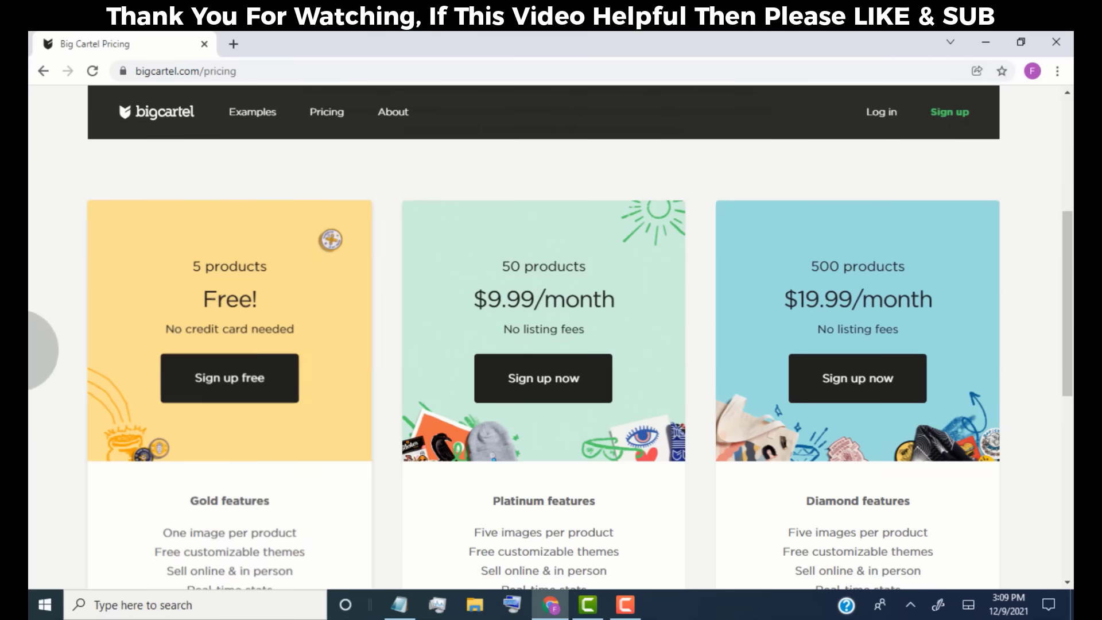
click(248, 397)
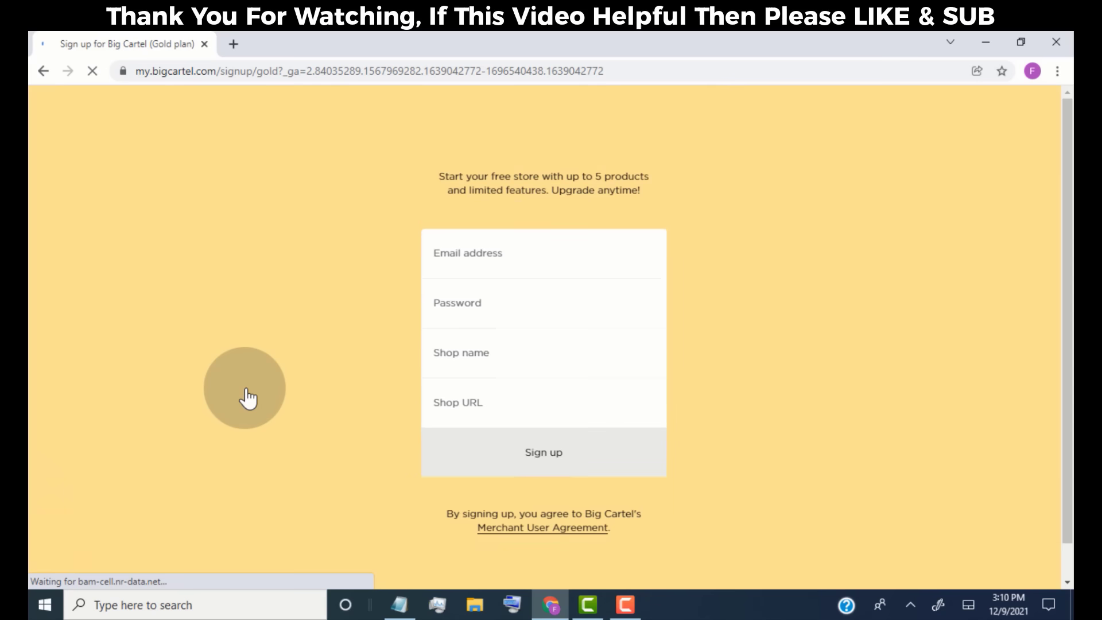
- Paste the account e-mail and password, name the shop 'Free Vlog Music', and submit
right_click(442, 278)
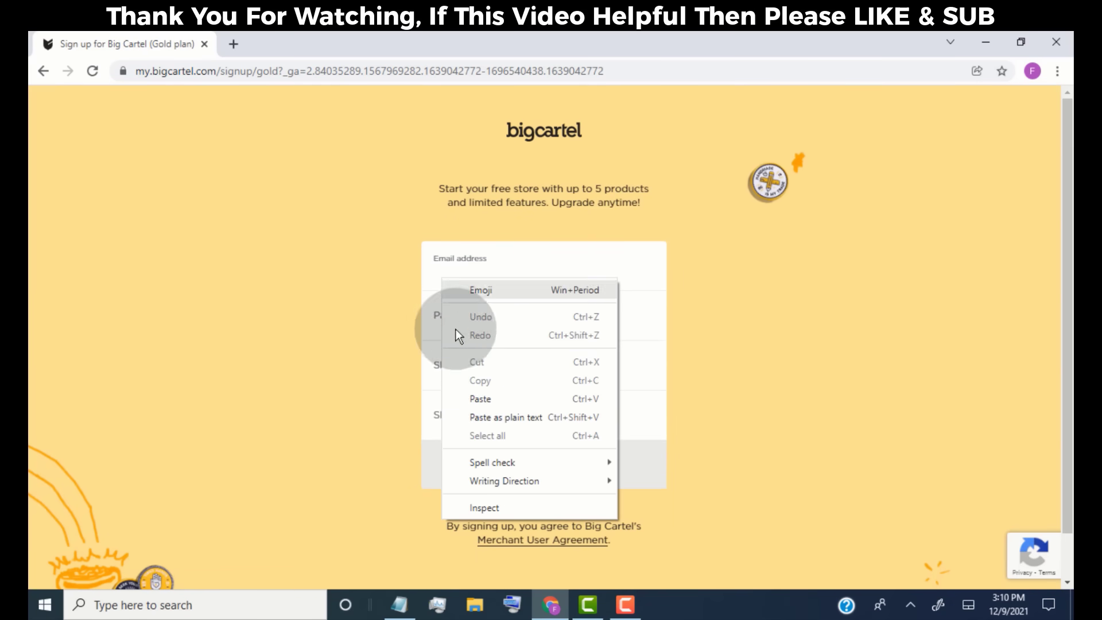
click(481, 399)
right_click(445, 321)
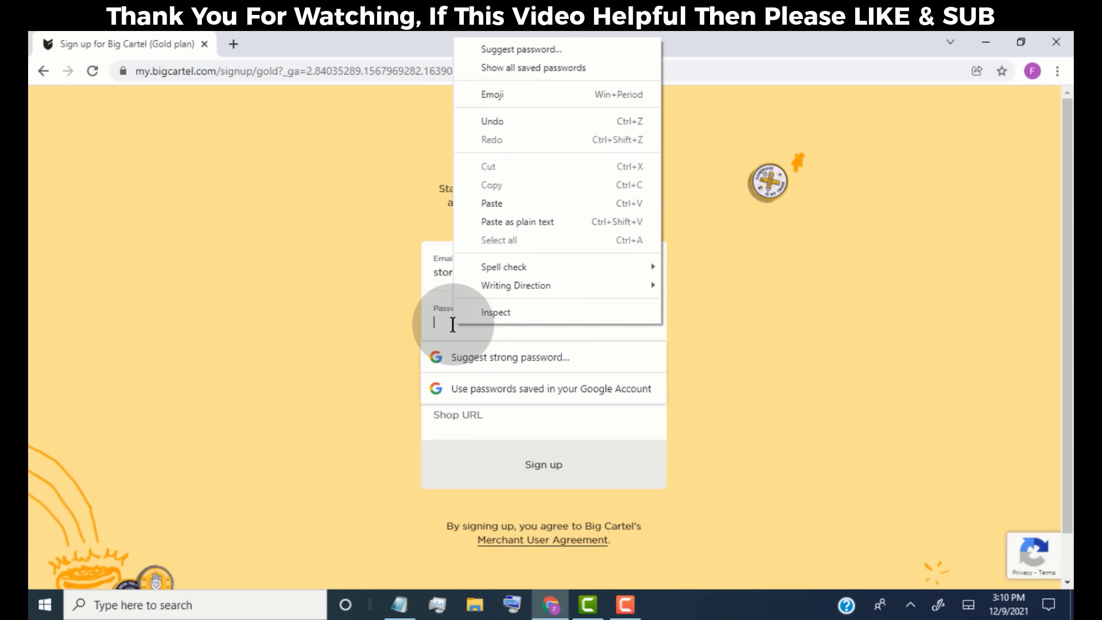
click(502, 204)
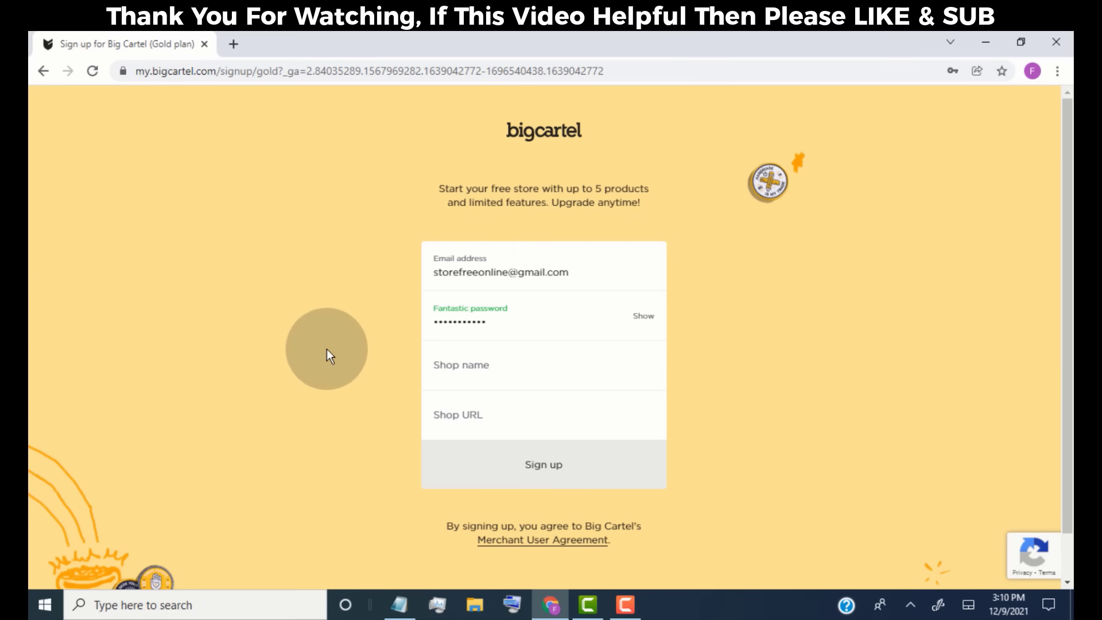
click(453, 381)
text(Free Vlo)
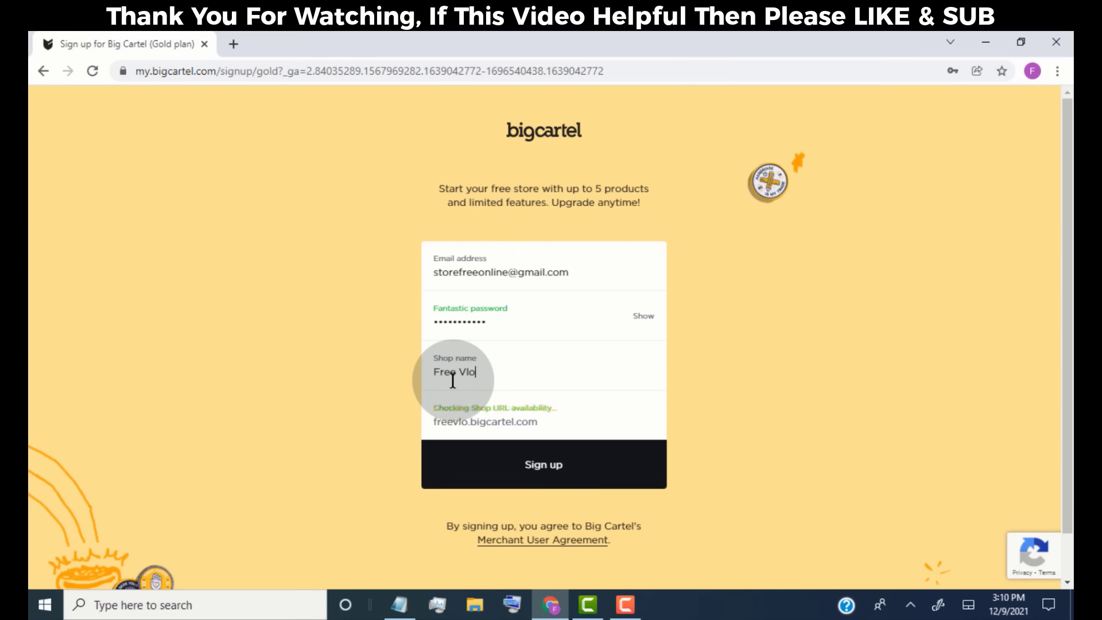
text(g Music)
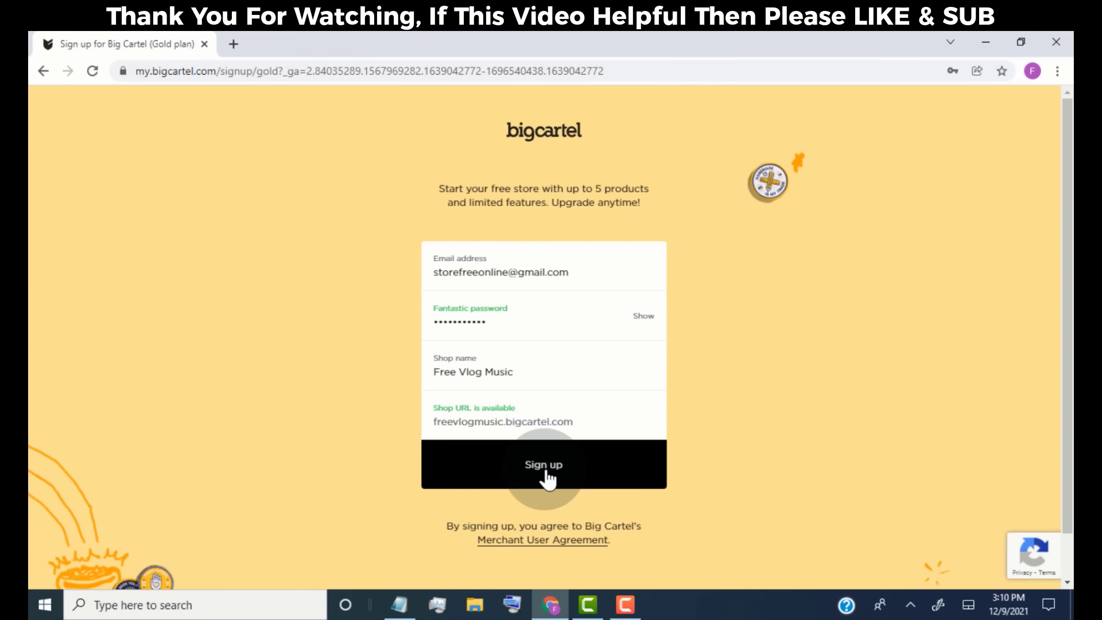
click(545, 476)
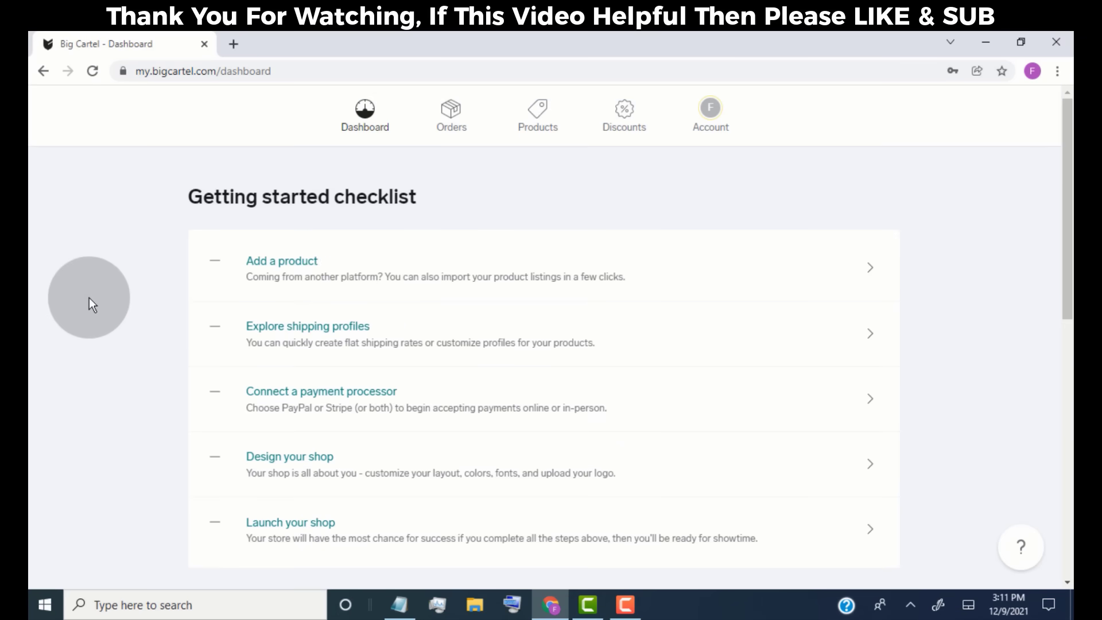
- Follow the Getting started checklist's Add a product item to reach the empty Products page
click(88, 297)
click(682, 287)
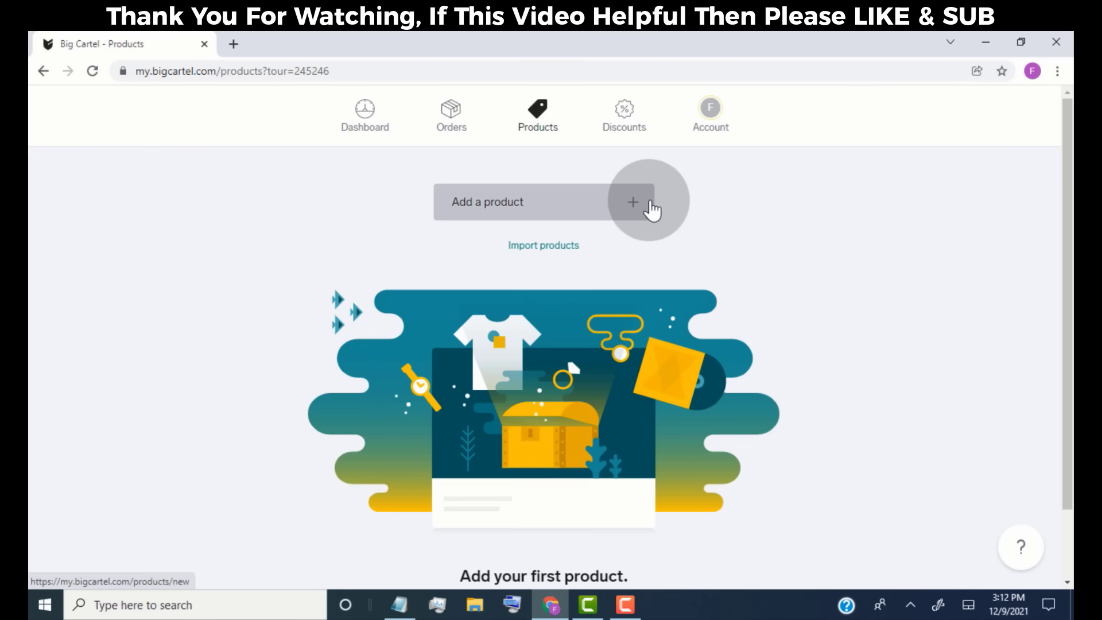
- Start a new product named Travel Vlog Music and write its description
click(651, 205)
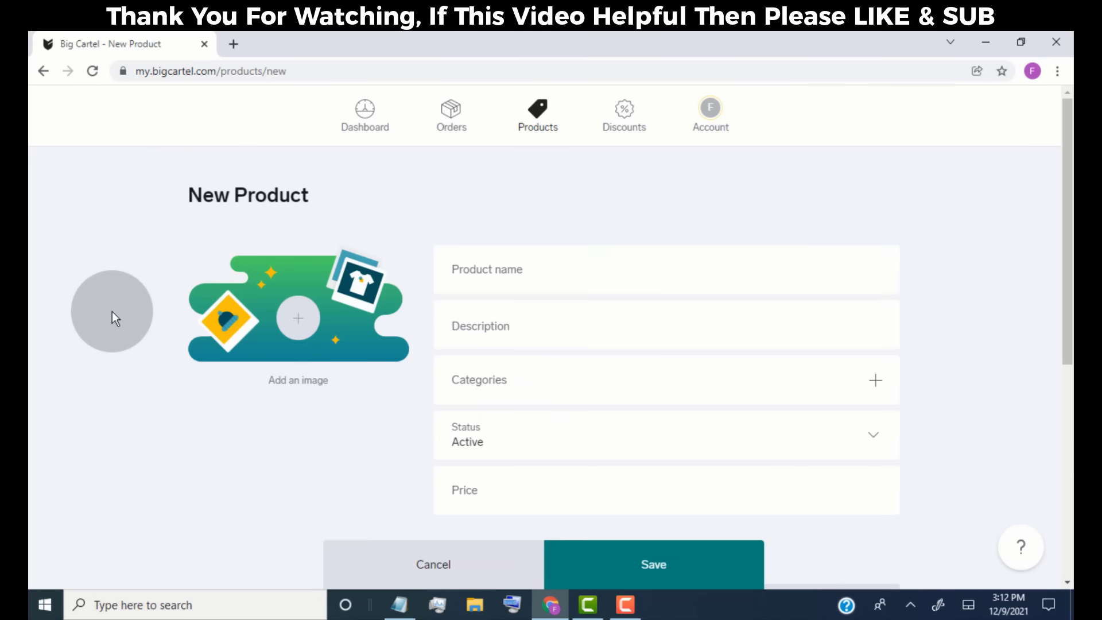
click(475, 281)
text(Travel Vlog Music)
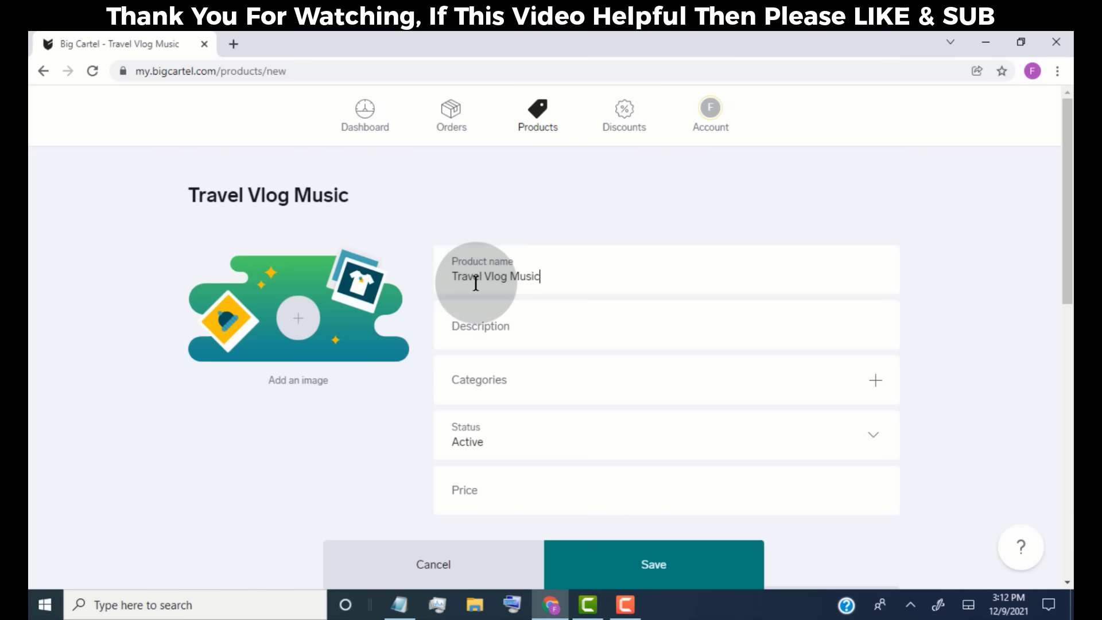
click(504, 326)
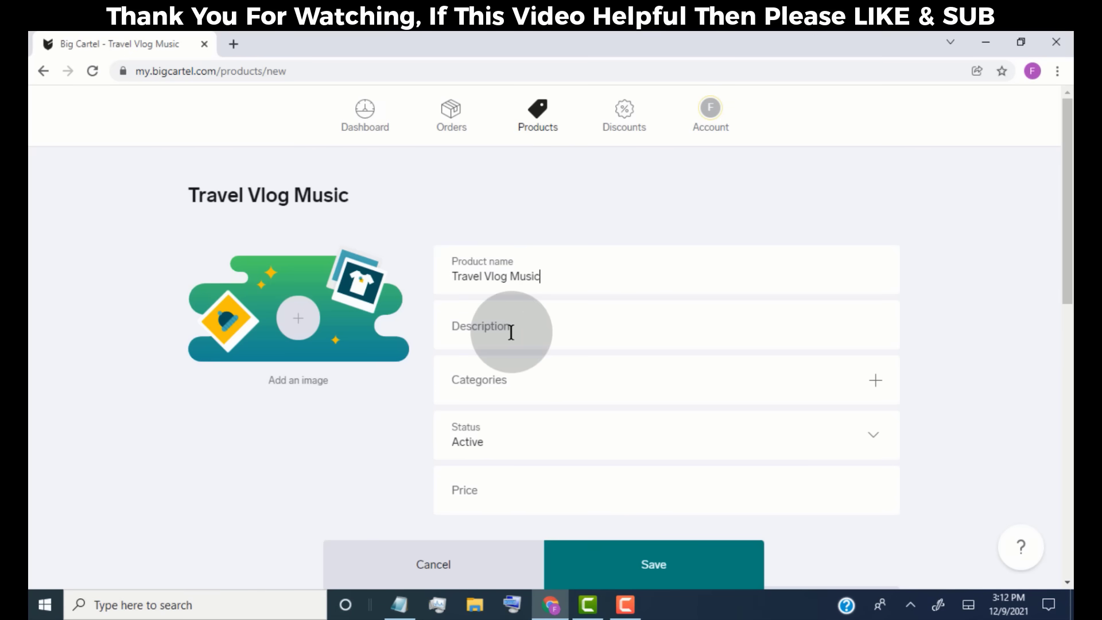
text(Best Travel Vlog Music for Your Social Media)
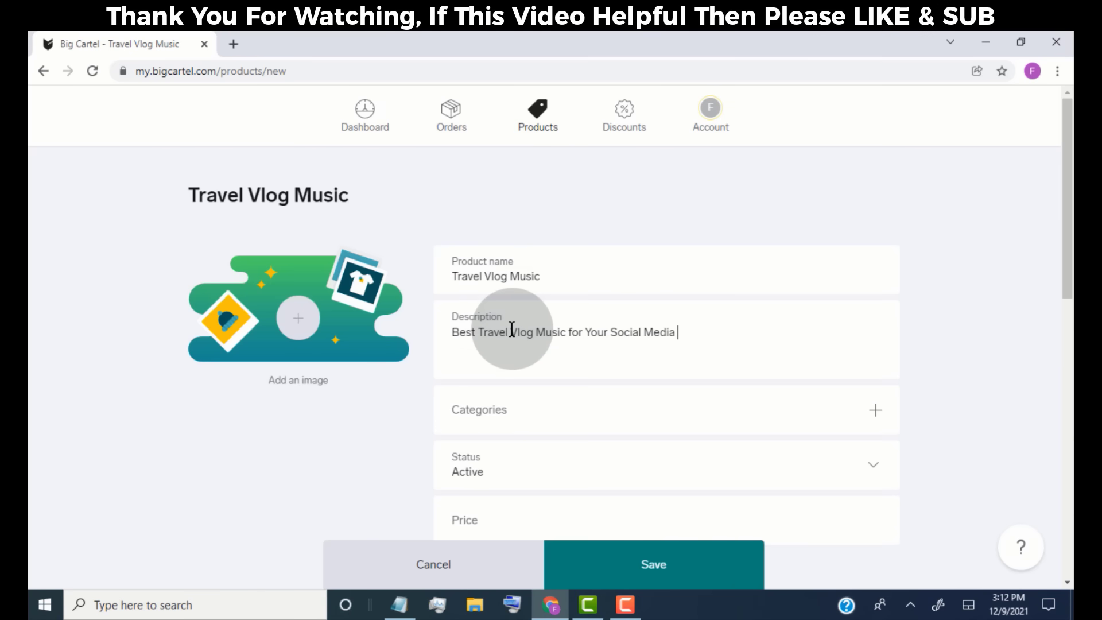
text(..)
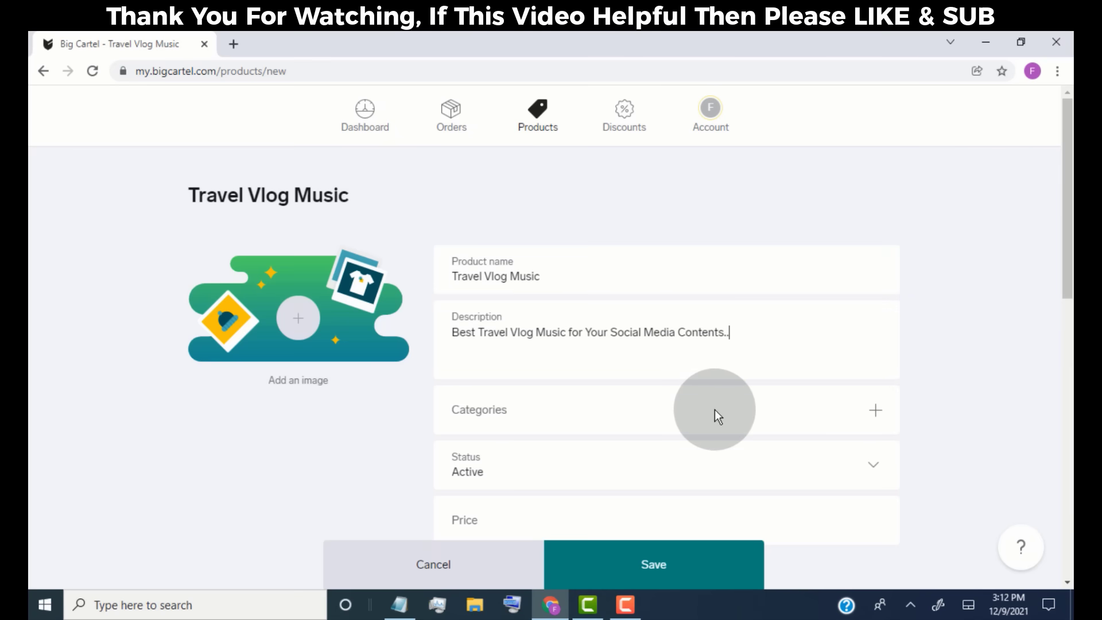
- Create a Travel Music category and assign it to the product
click(873, 413)
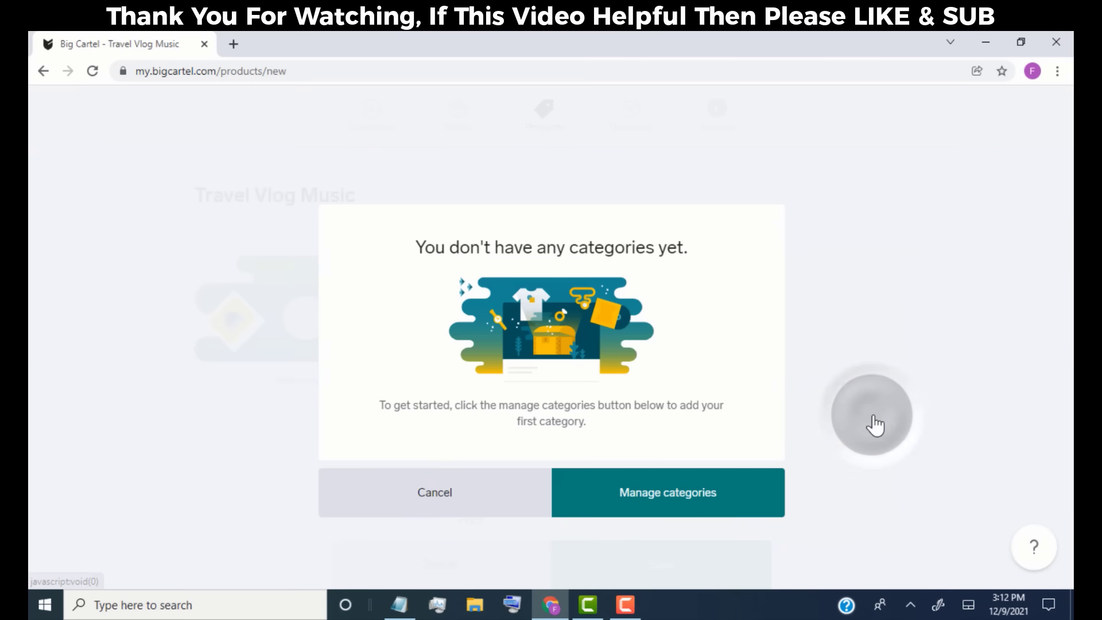
click(652, 505)
click(695, 340)
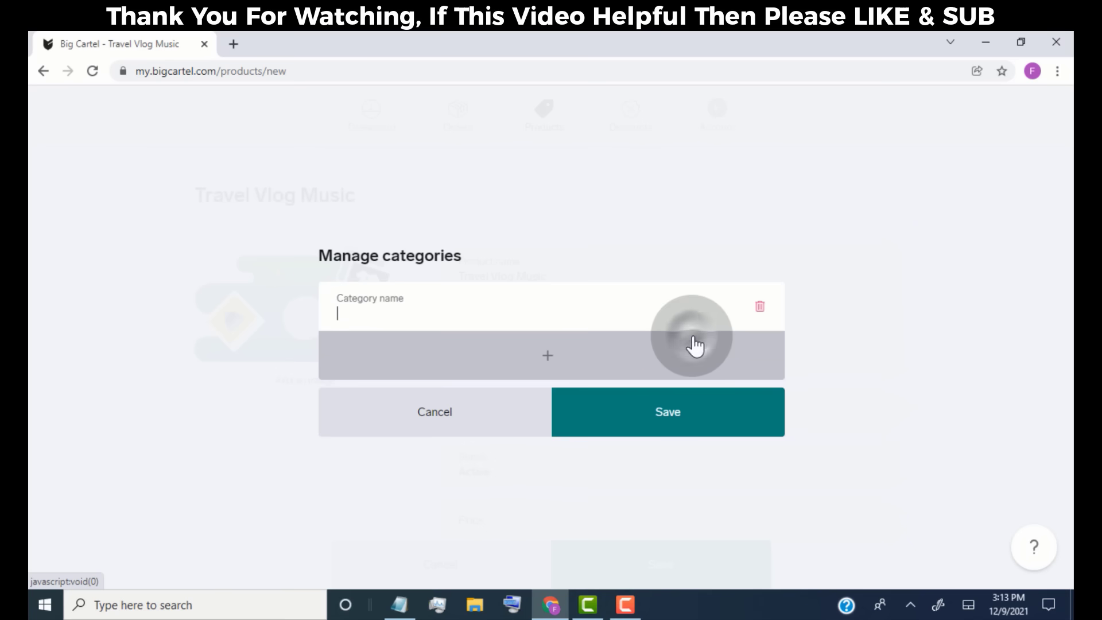
click(434, 318)
text(T)
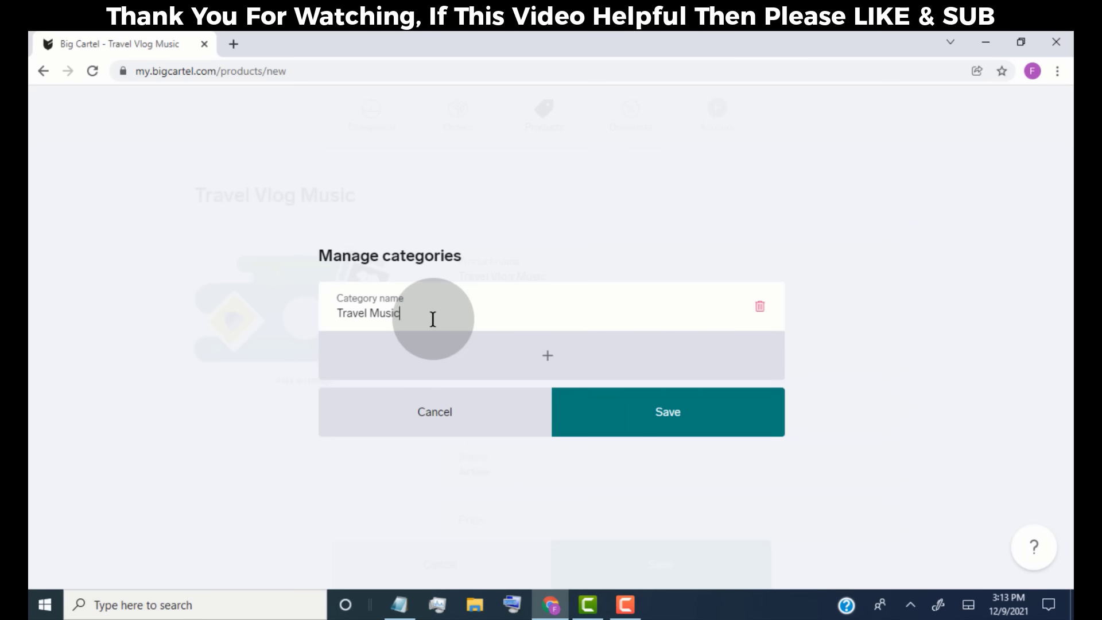
text(ravel Music)
click(669, 430)
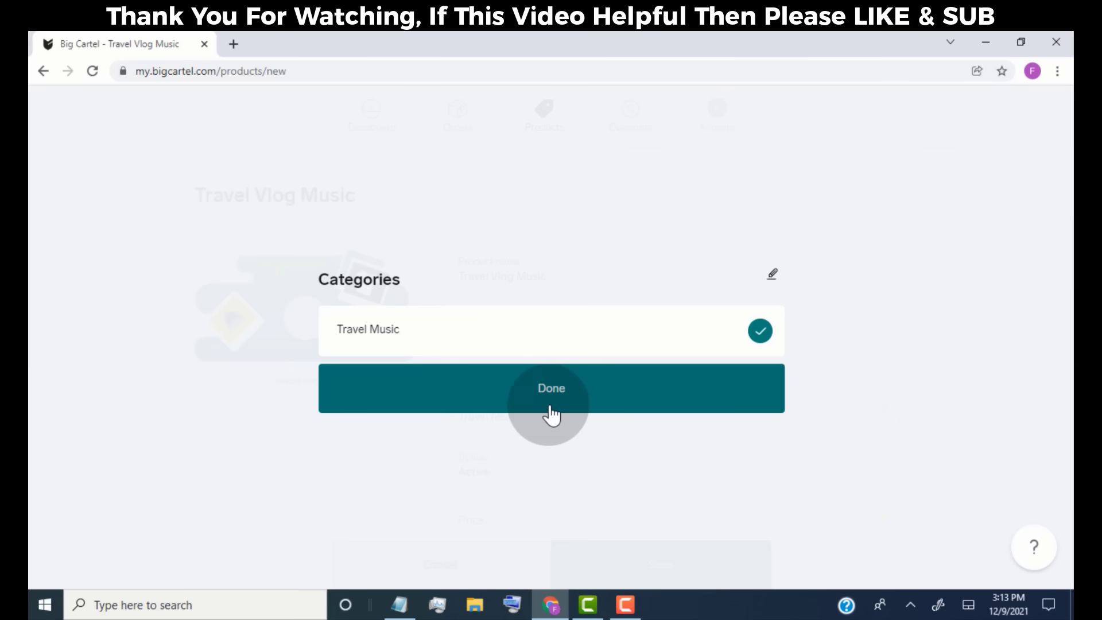
click(542, 403)
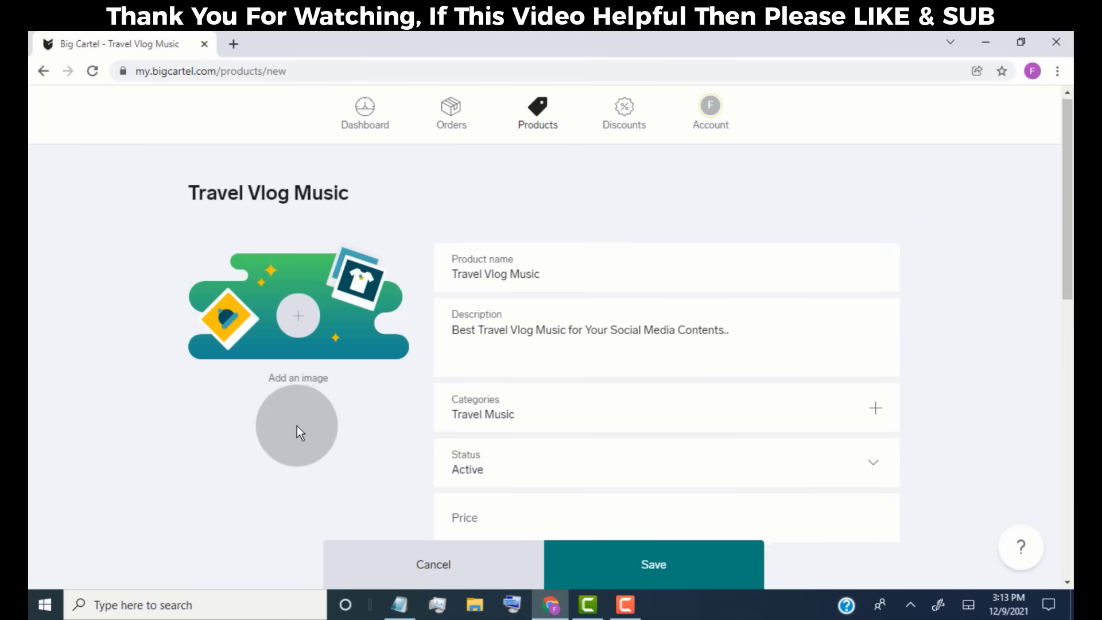
- Keep Travel Vlog Music's status Active, set its price to ₹0.99, and mark it on sale
scroll(297, 428, down, 2)
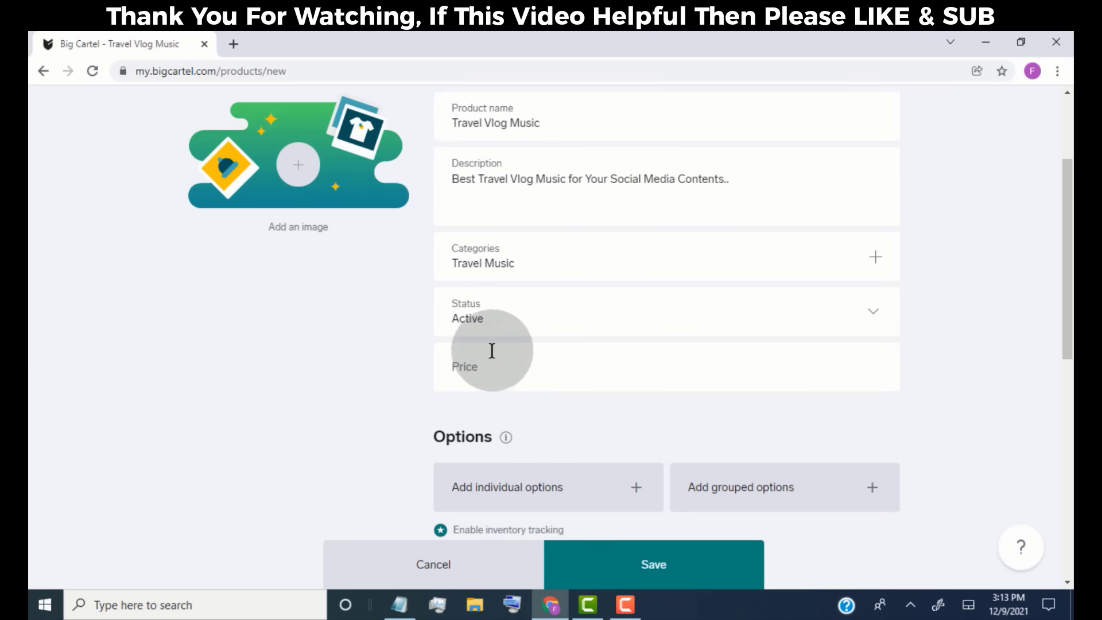
click(867, 315)
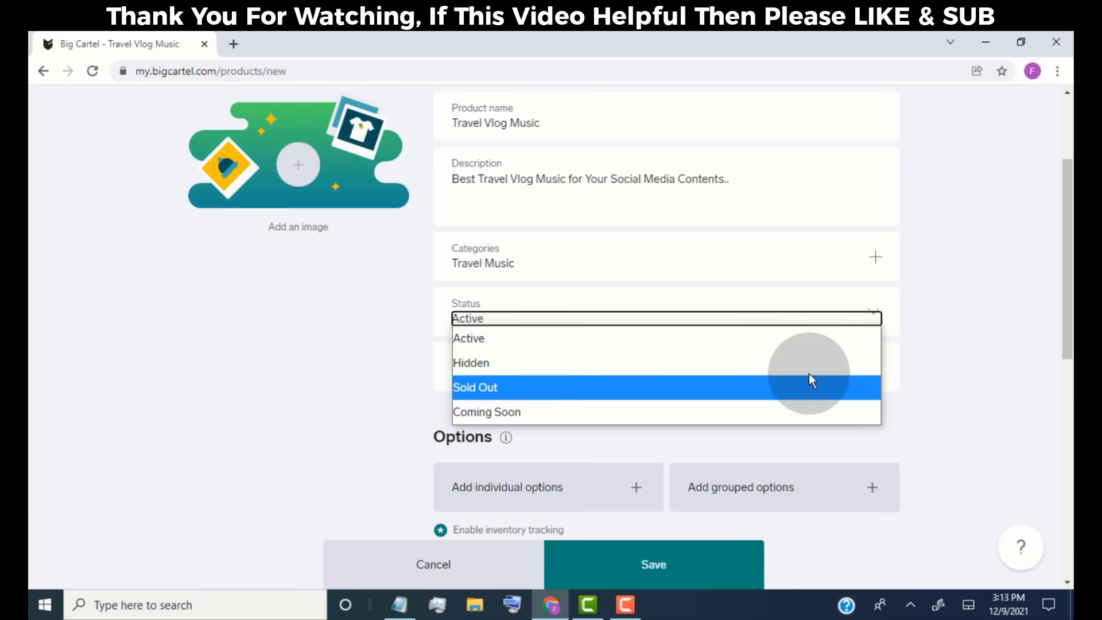
click(821, 339)
click(495, 373)
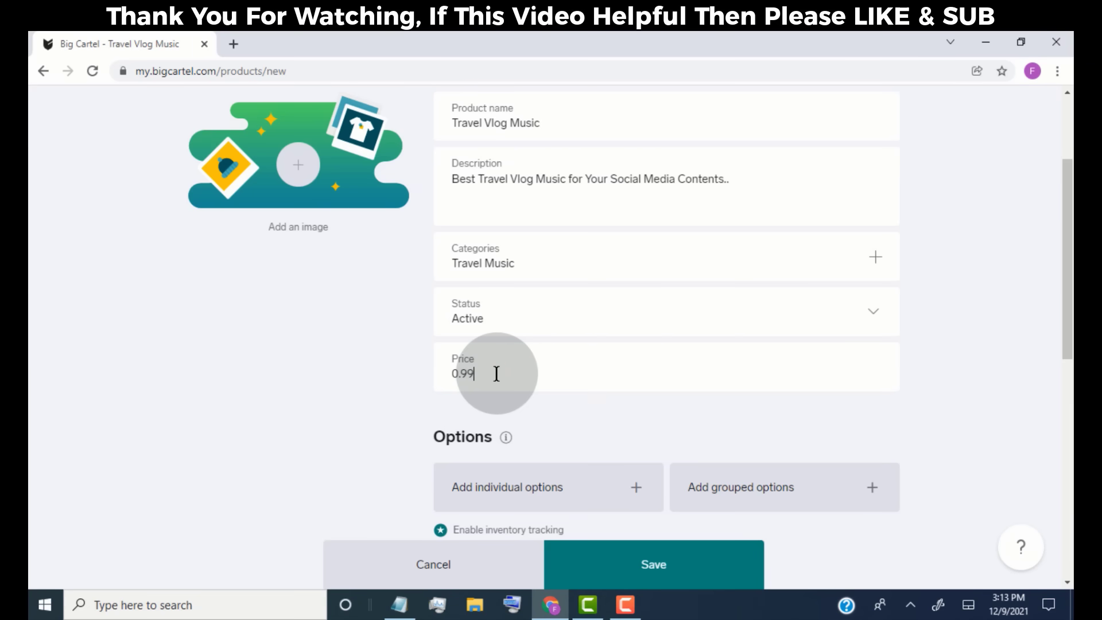
click(351, 397)
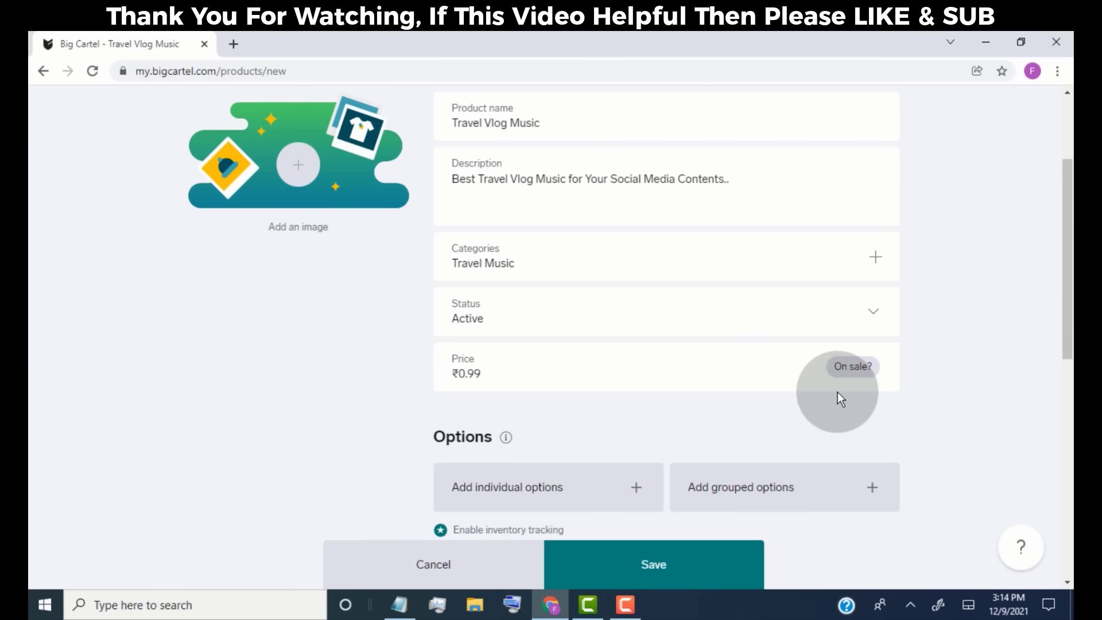
click(844, 377)
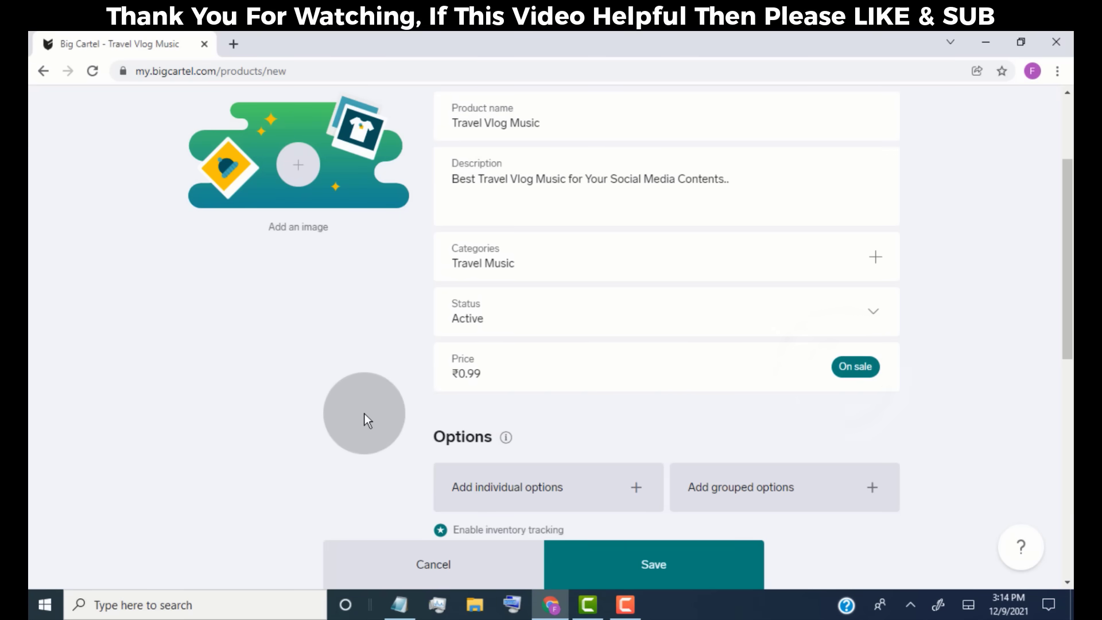
- Add then delete an individual option row, and cancel the grouped options setup
scroll(380, 388, down, 3)
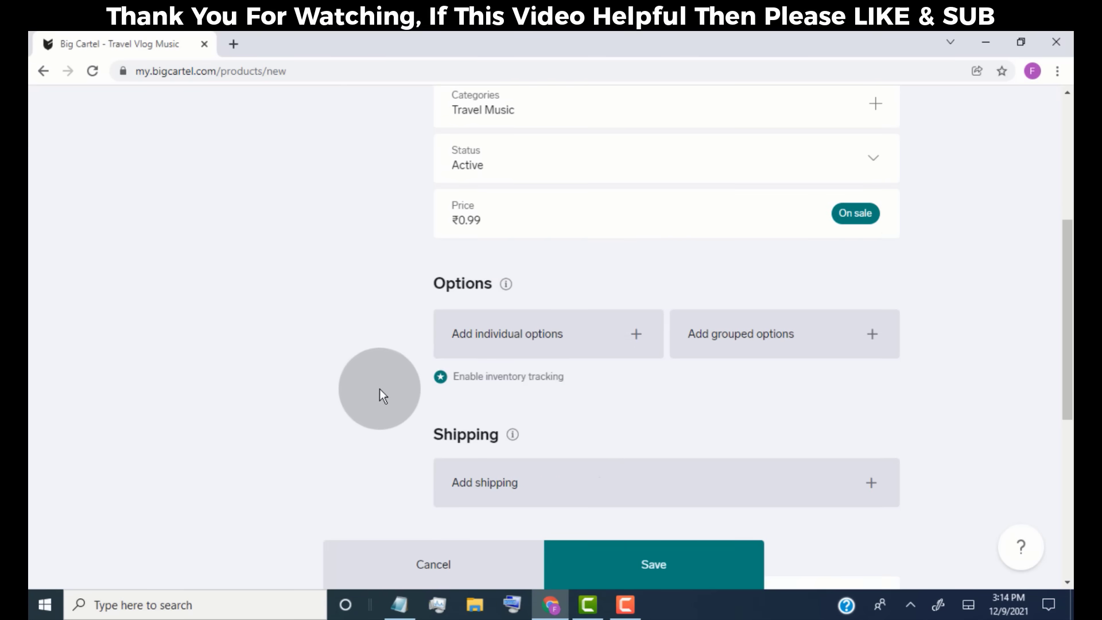
click(646, 341)
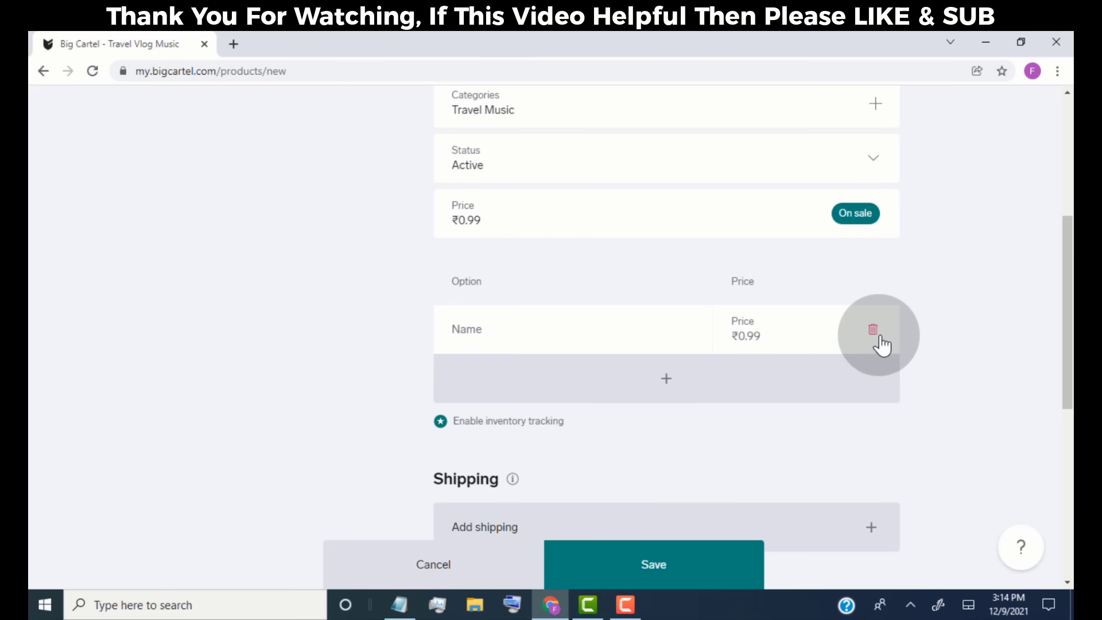
click(880, 341)
click(763, 350)
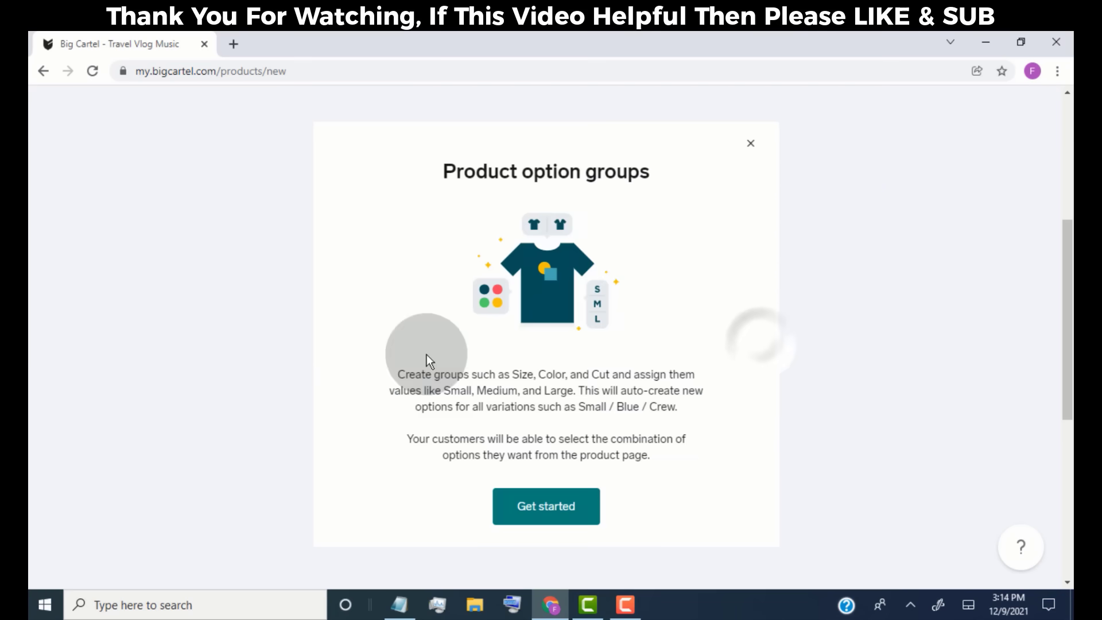
click(573, 516)
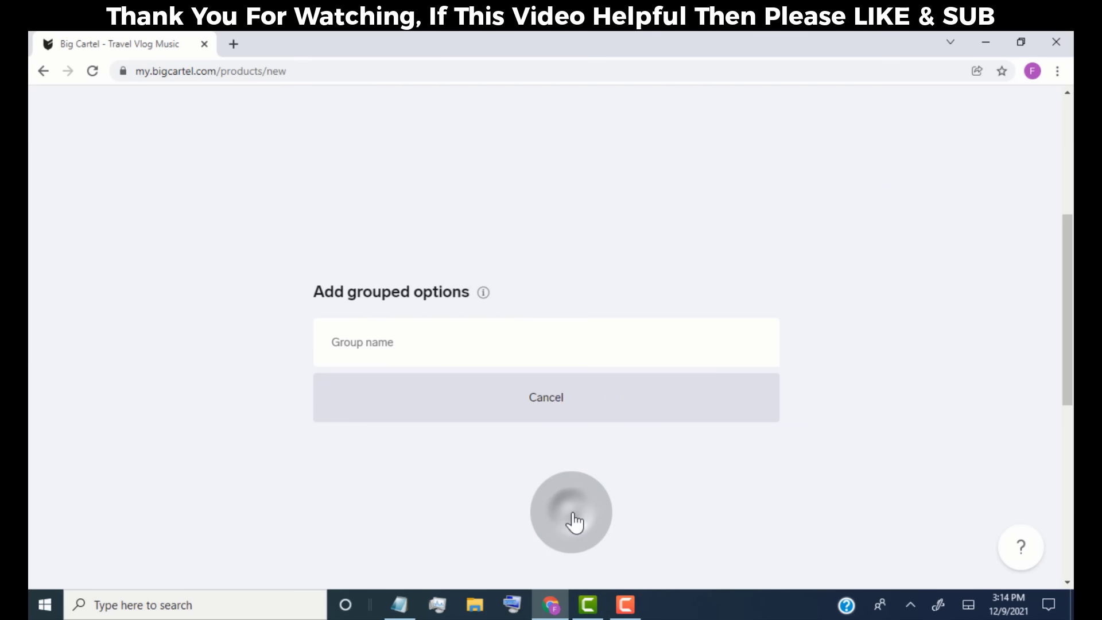
click(549, 401)
- Add a shipping rate row and remove it, leaving the product with no shipping rates
scroll(405, 410, down, 3)
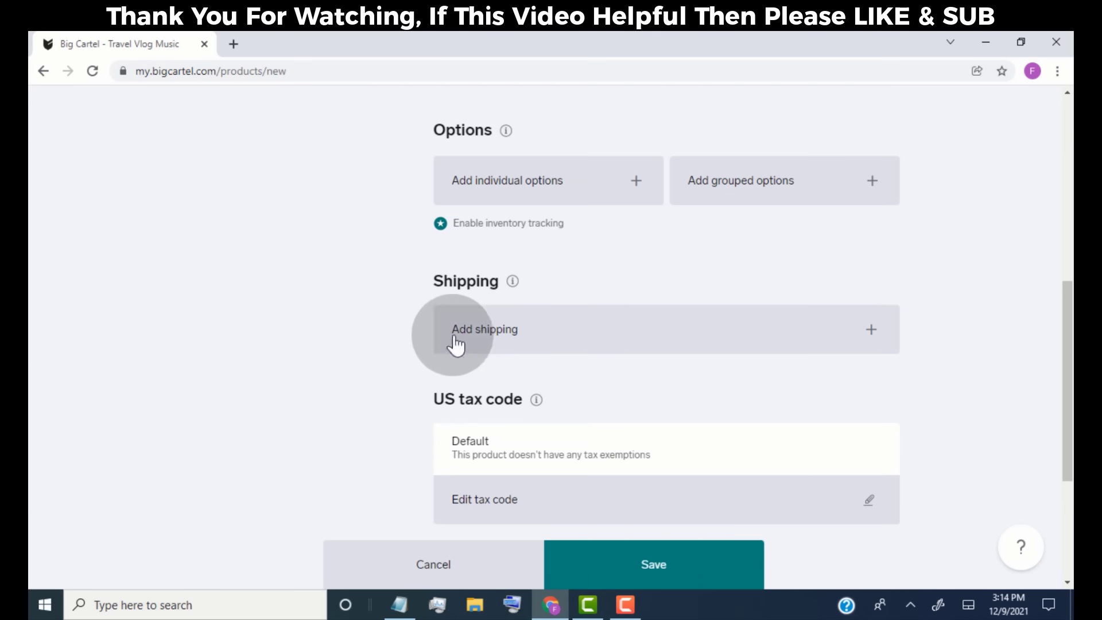
click(593, 332)
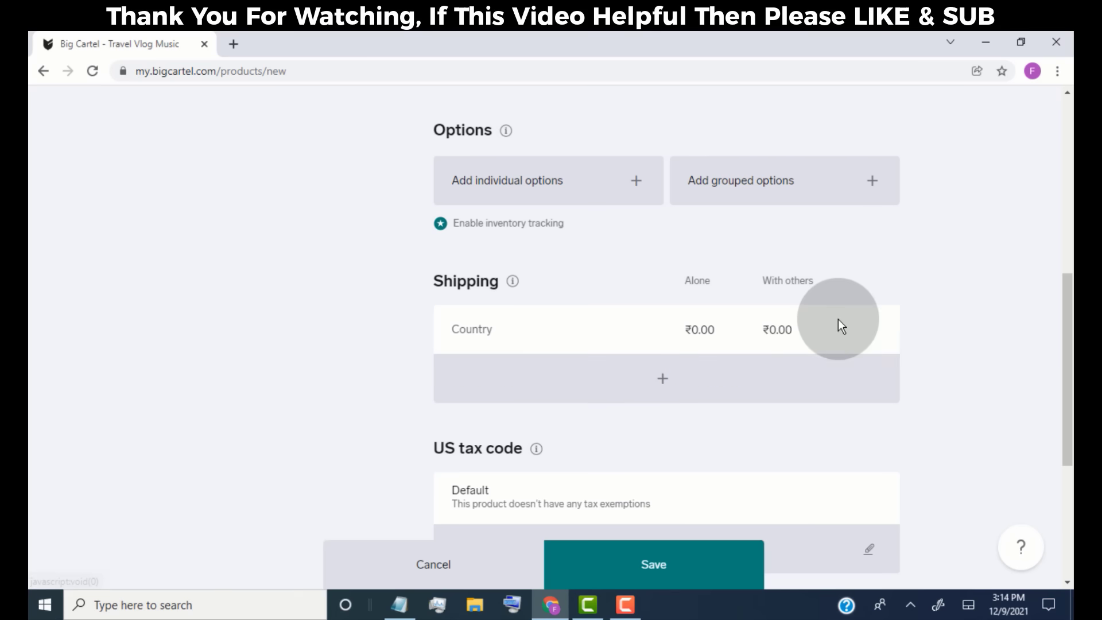
click(866, 330)
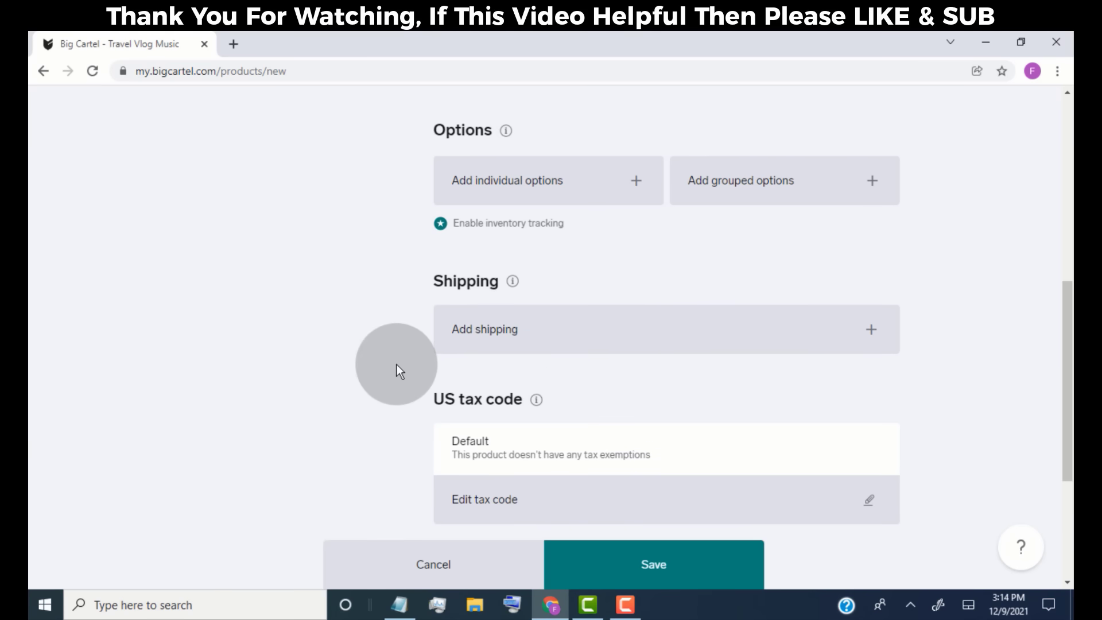
scroll(397, 364, down, 3)
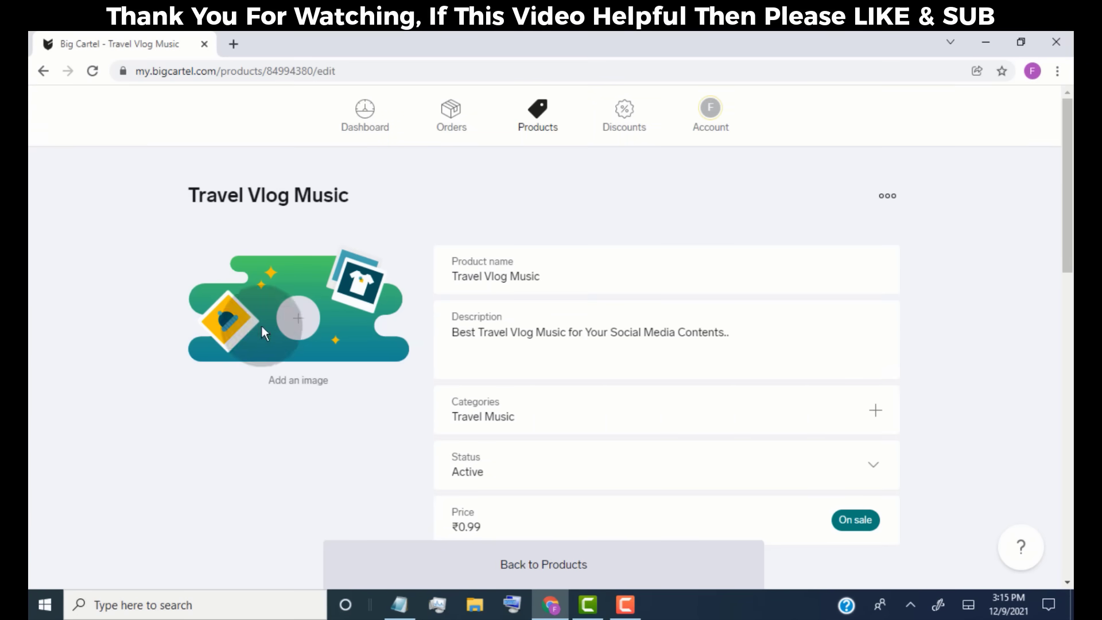
- Attach the PNG photo to Travel Vlog Music, save it, and start a new product from the Products list
click(302, 324)
double_click(294, 276)
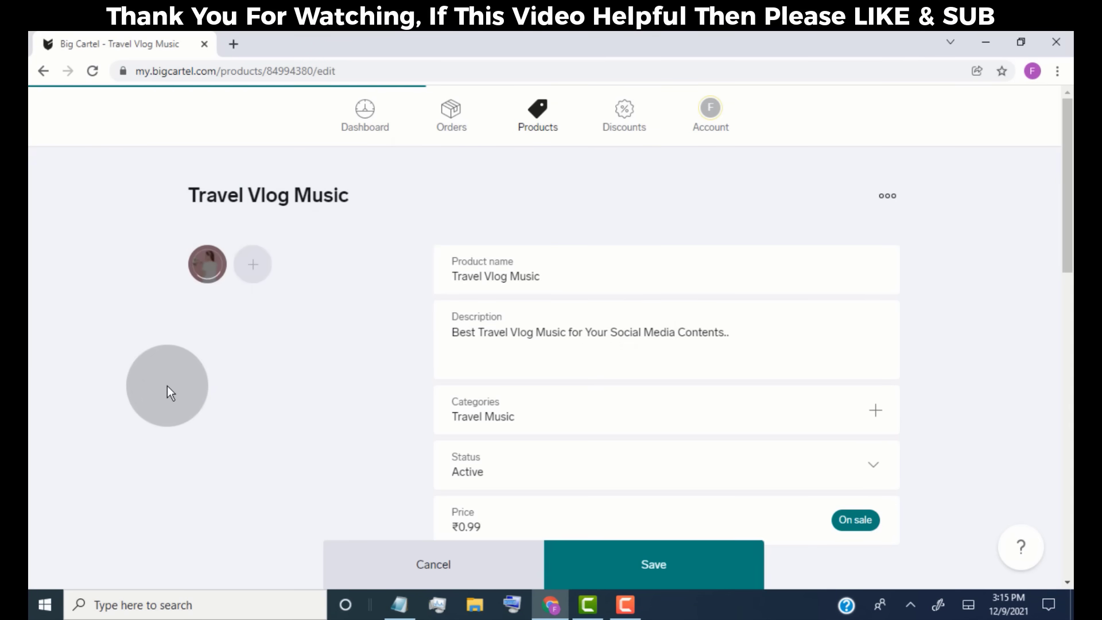
click(687, 578)
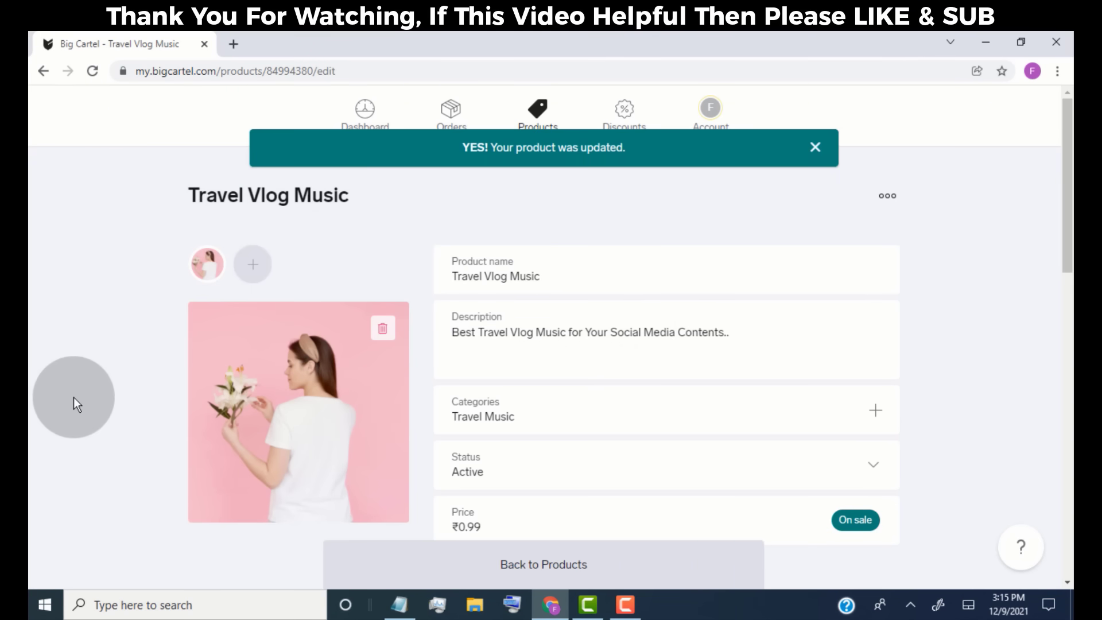
click(538, 574)
click(859, 209)
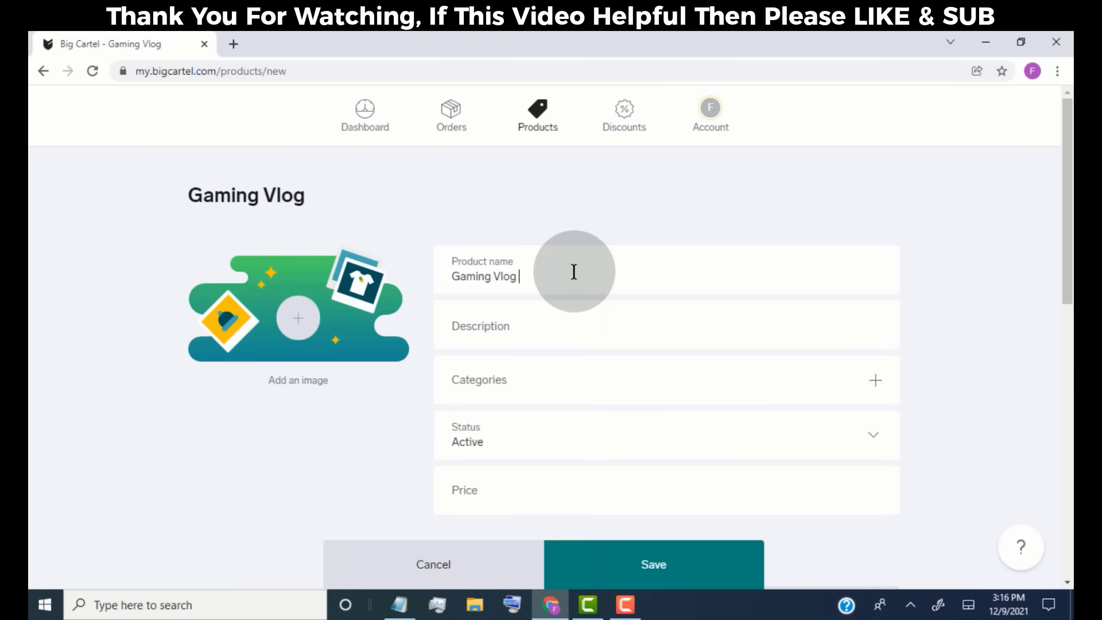
- Complete Gaming Vlog Music with description 'Best Gaming Vlog Music' and new category Gaming Music, then save
text(Music)
click(491, 347)
text(Best Gaming Vlog Music)
click(491, 410)
click(470, 331)
text(Gaming Music)
click(667, 436)
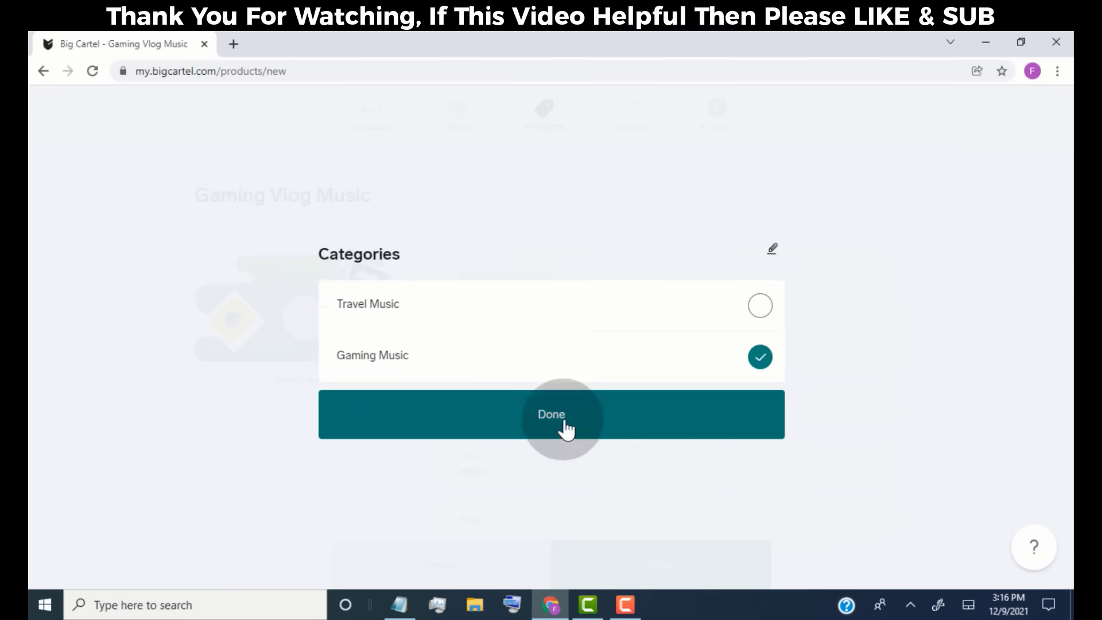
click(564, 426)
scroll(356, 429, down, 10)
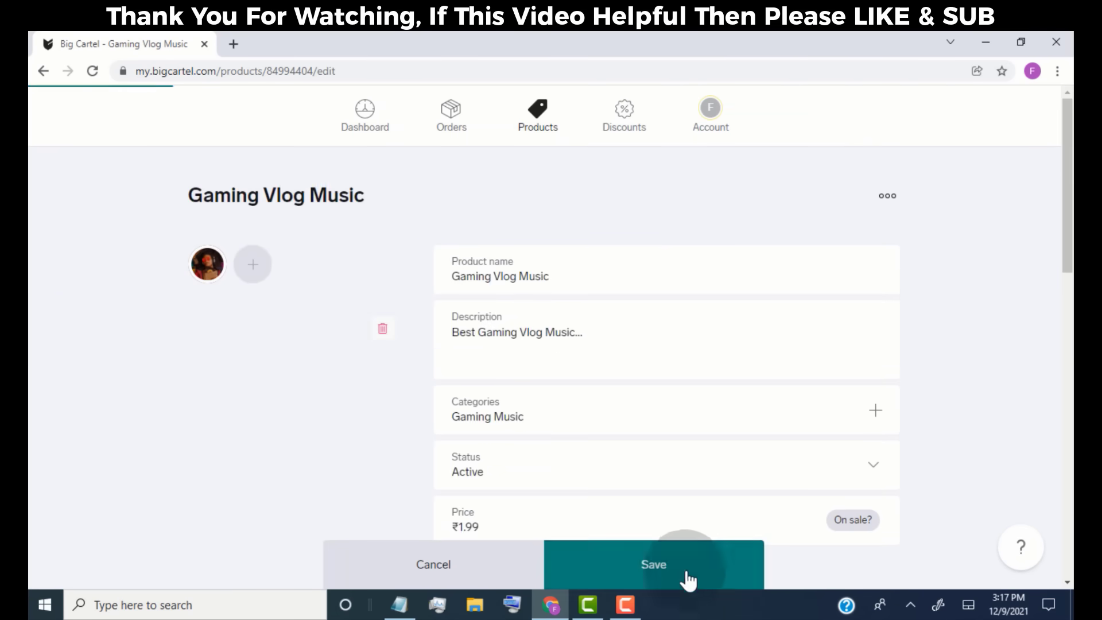
click(688, 580)
- Add the Food Vlog Music product with a description beginning 'Best Food Vlog M' and save it
click(857, 195)
click(536, 276)
text(Food Vlog Music)
click(505, 327)
text(Best Food Vlog M)
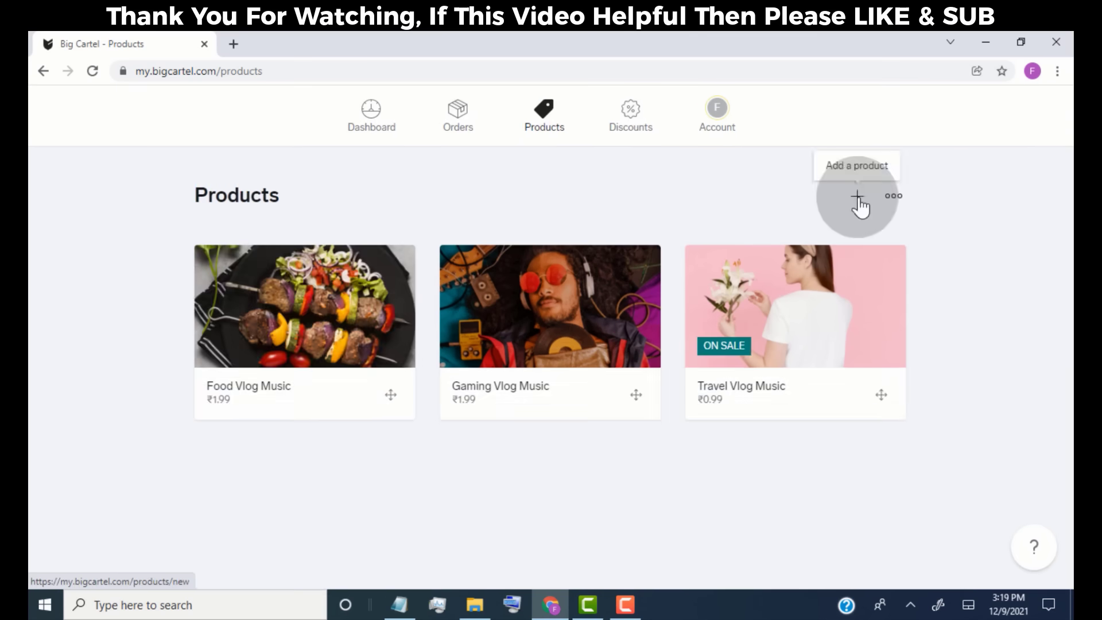
click(858, 202)
- Start the Beach Vlog Music product, entering its name and a description beginning 'Best'
click(544, 278)
text(Beach Vlog Music)
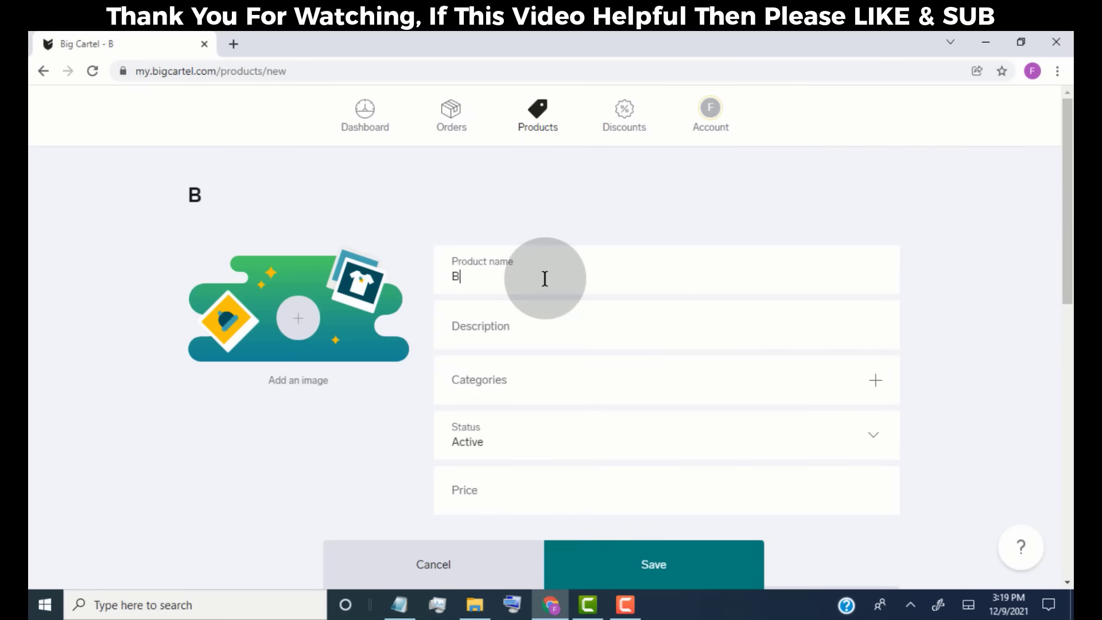
click(512, 326)
text(Best)
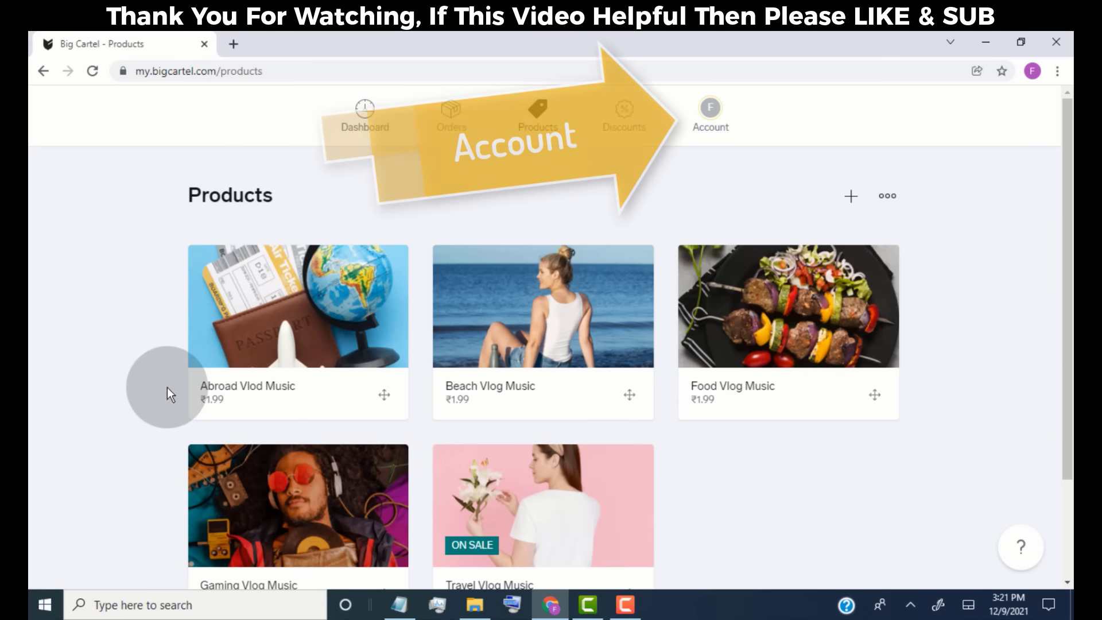
- Go to Account in the top navigation to view Free Vlog Music's shop details
click(713, 117)
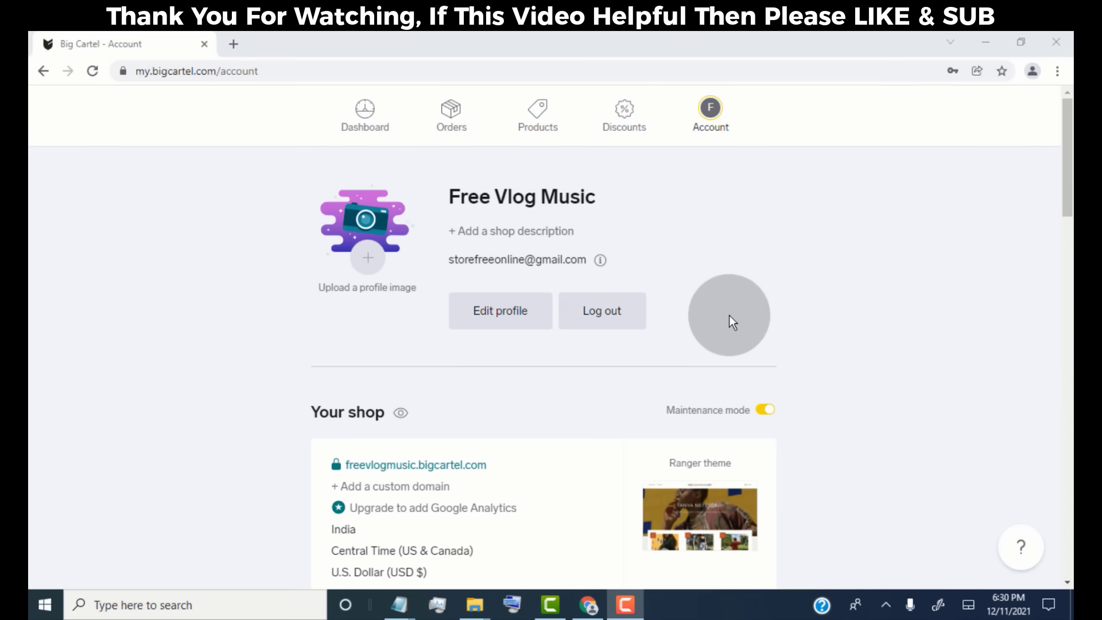
- Paste 'Best Music for Your Social Media Contents' as the profile description and save the profile
click(499, 327)
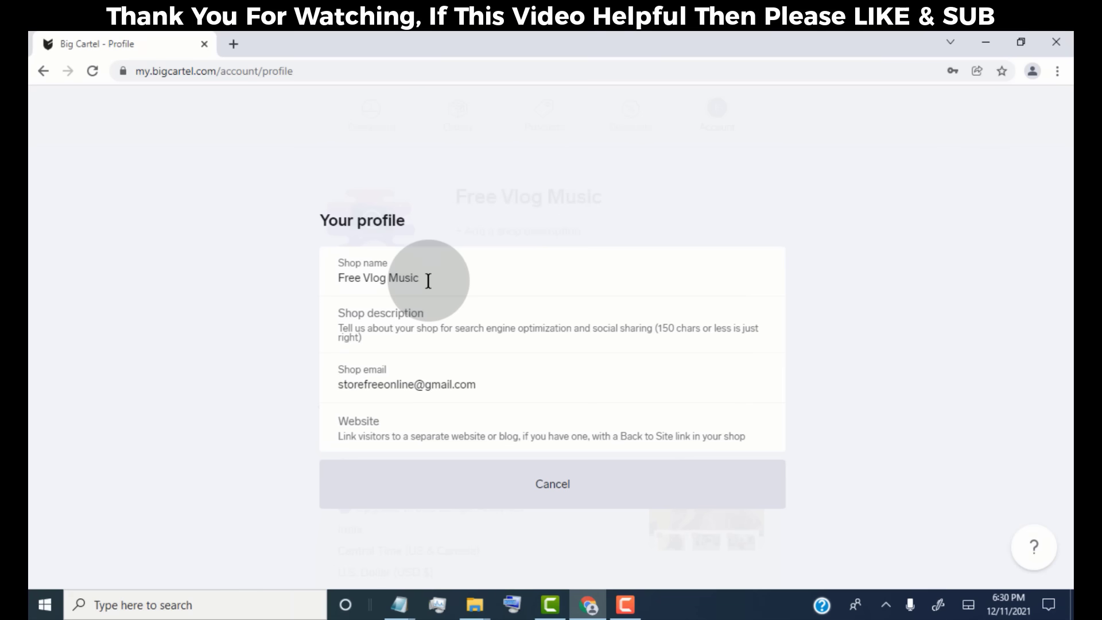
click(440, 328)
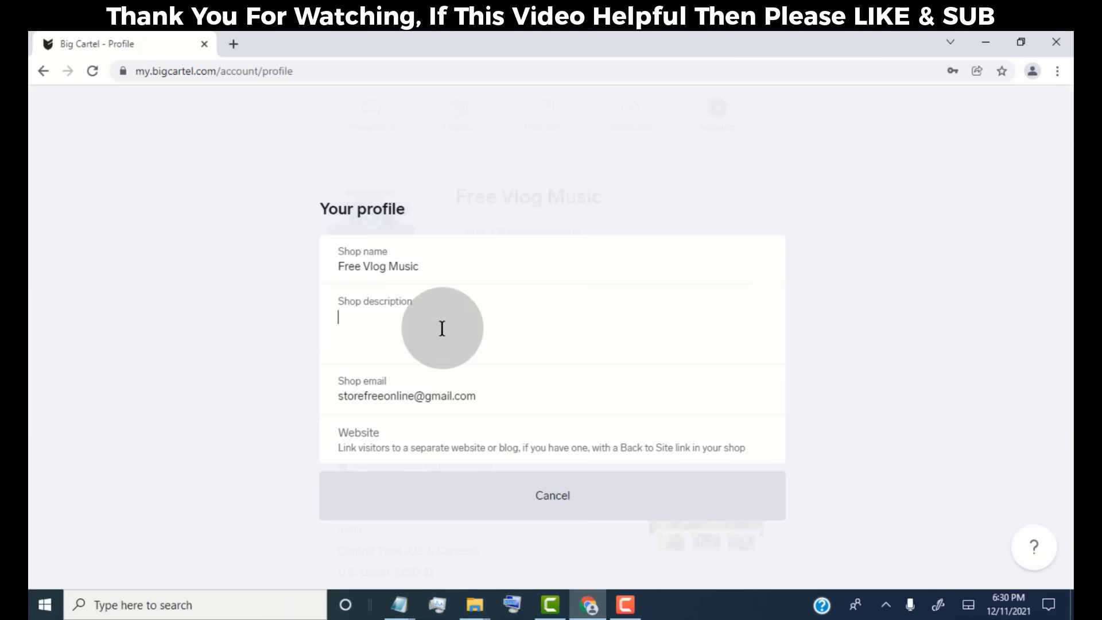
key(ctrl+v)
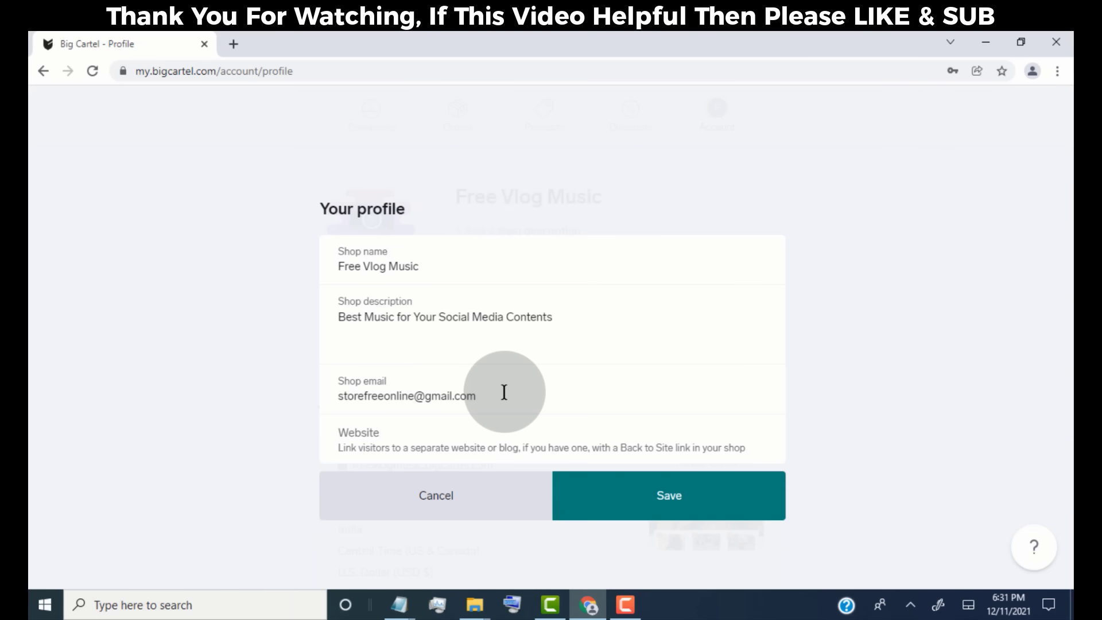
click(412, 449)
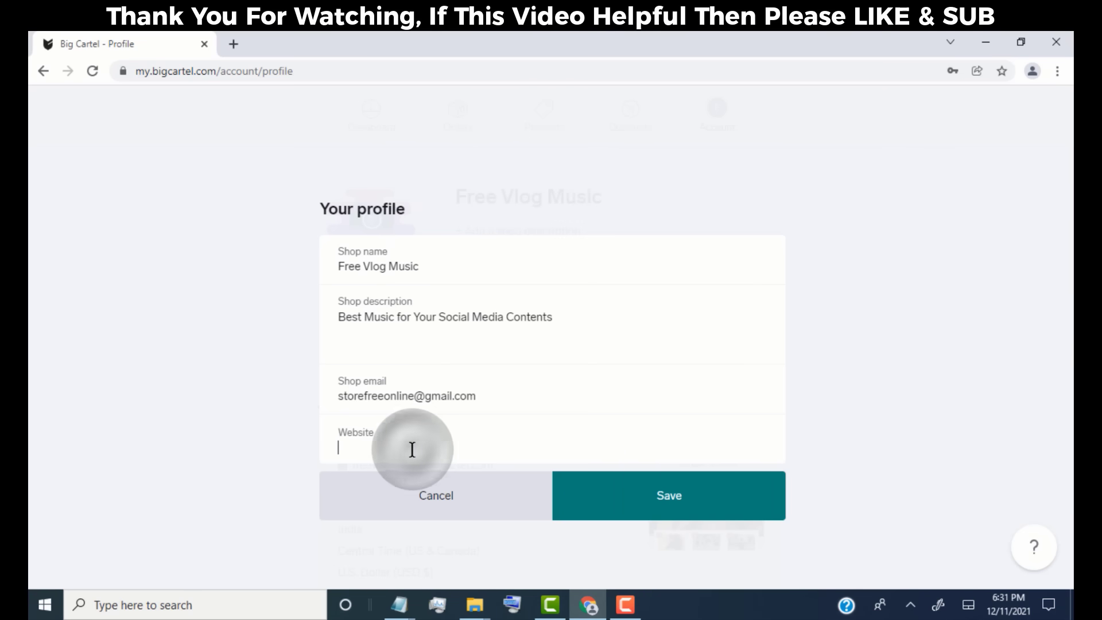
click(660, 507)
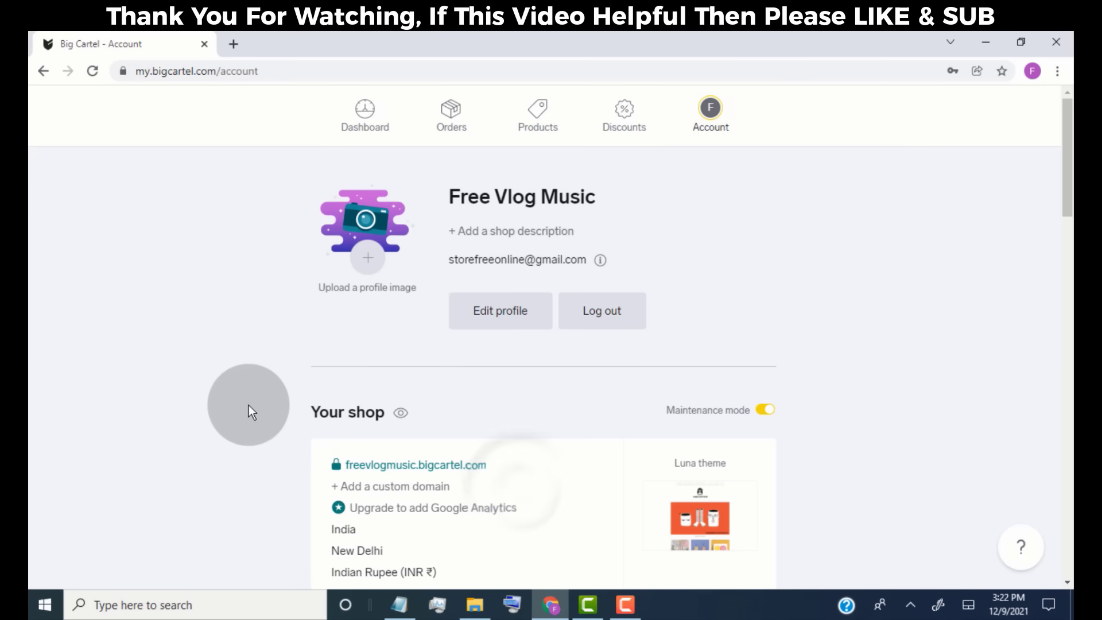
- Preview the Free Vlog Music storefront in a new tab, browse its products, then return to Account
scroll(256, 404, down, 3)
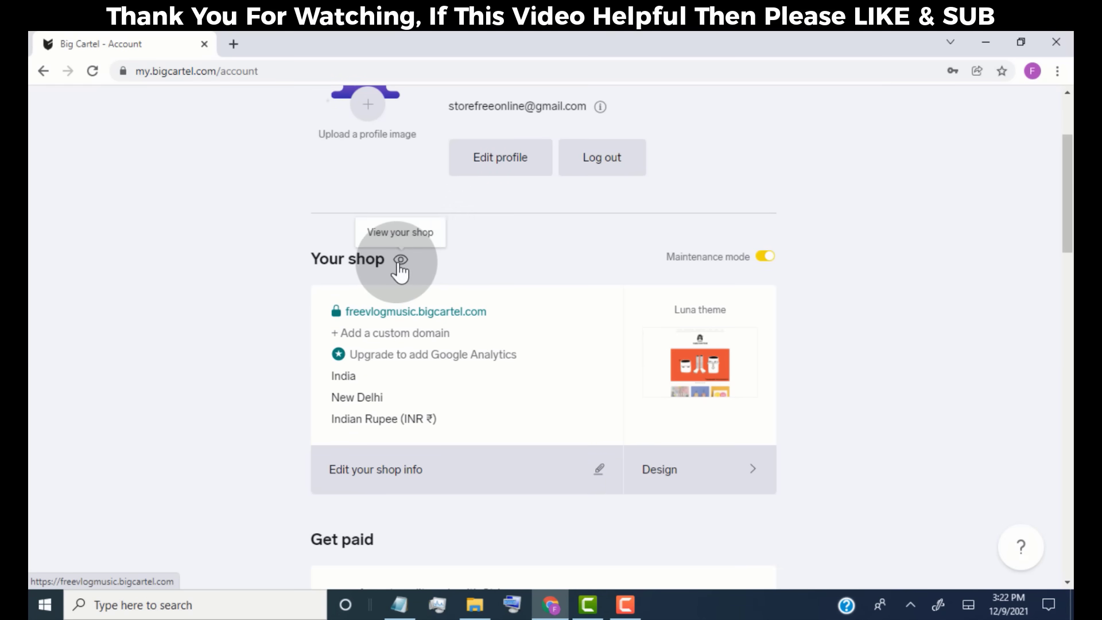
click(401, 261)
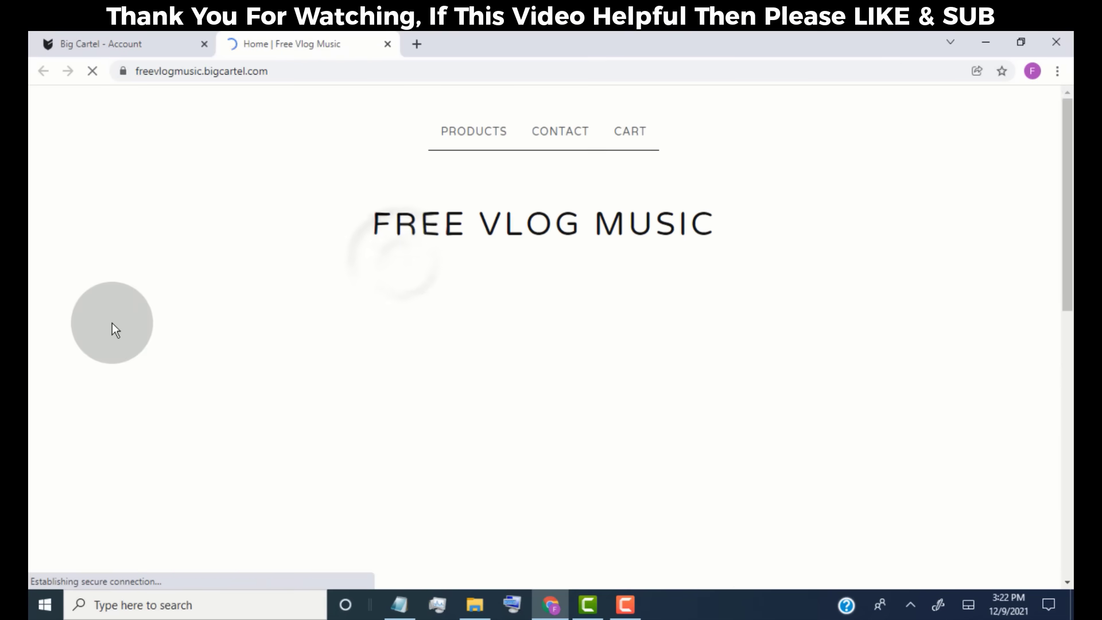
scroll(111, 322, down, 10)
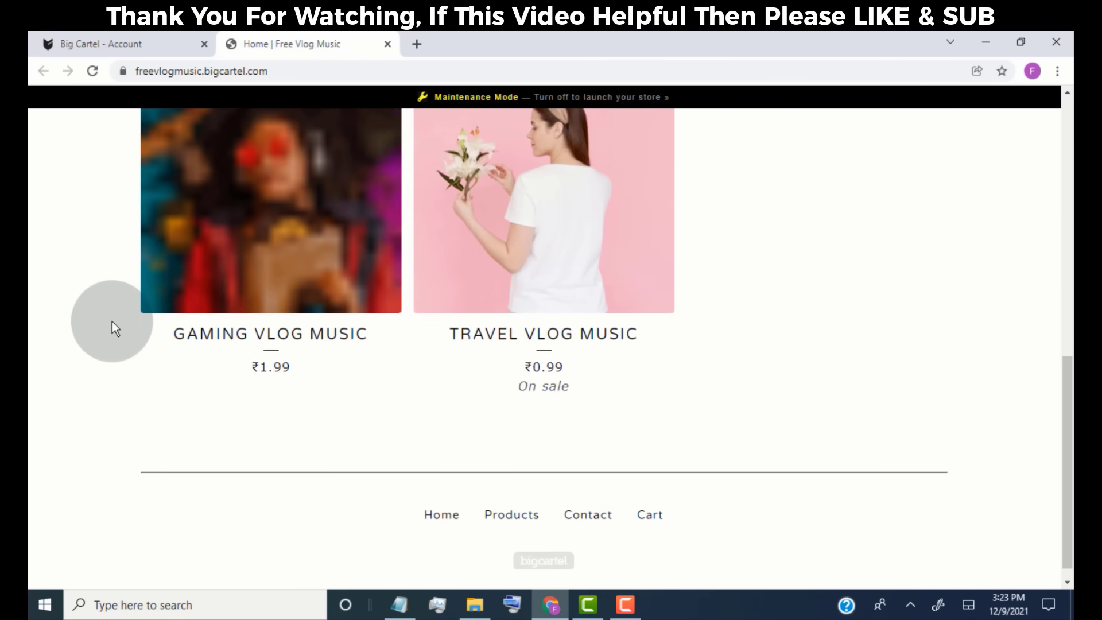
scroll(113, 322, up, 3)
scroll(112, 327, up, 7)
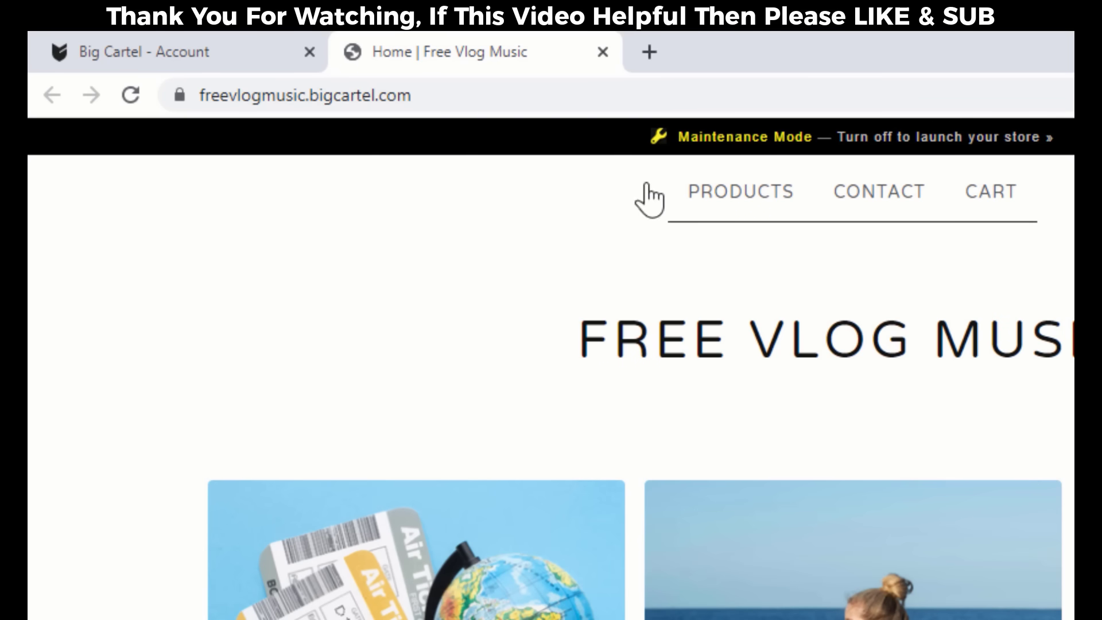
scroll(478, 234, down, 5)
click(241, 52)
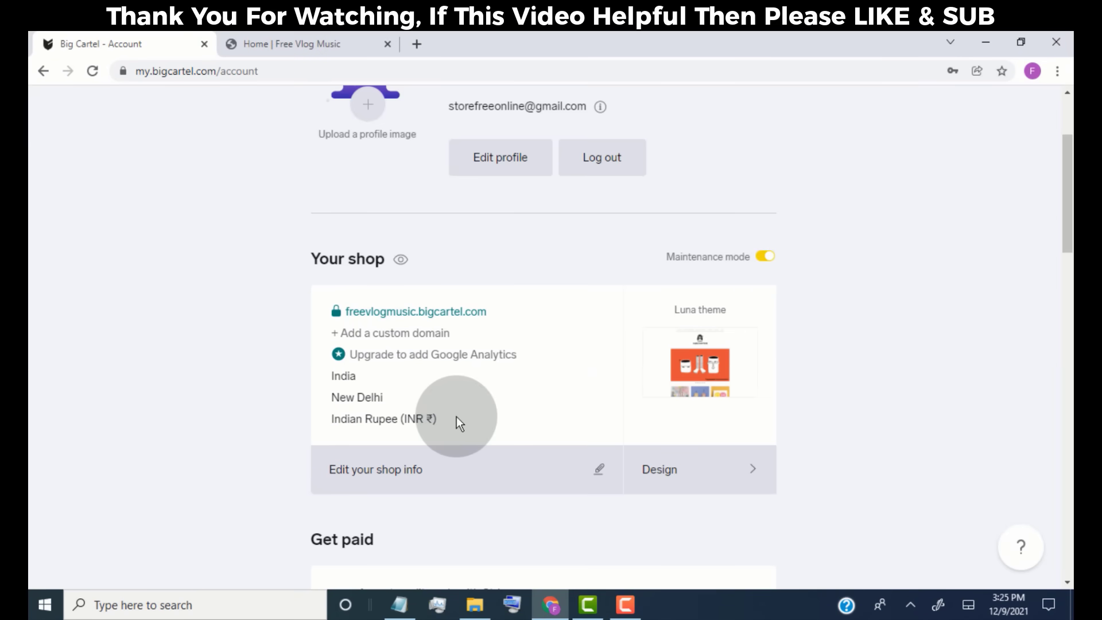
- Keep India as country, choose Pacific Time (US & Canada) and U.S. Dollar in shop info, then save
click(599, 476)
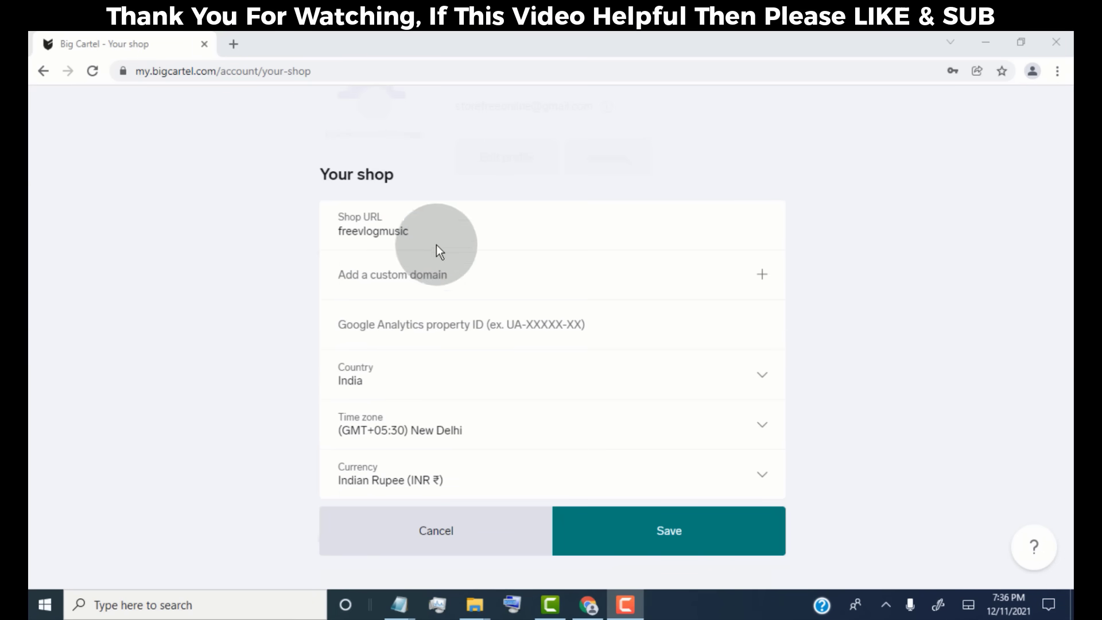
click(427, 241)
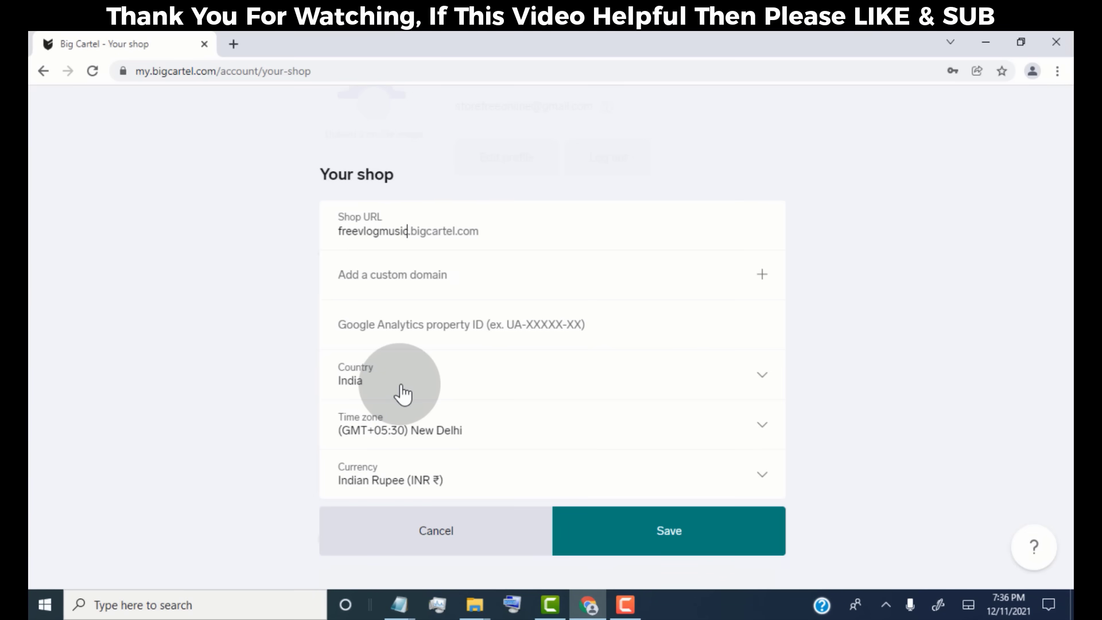
click(404, 390)
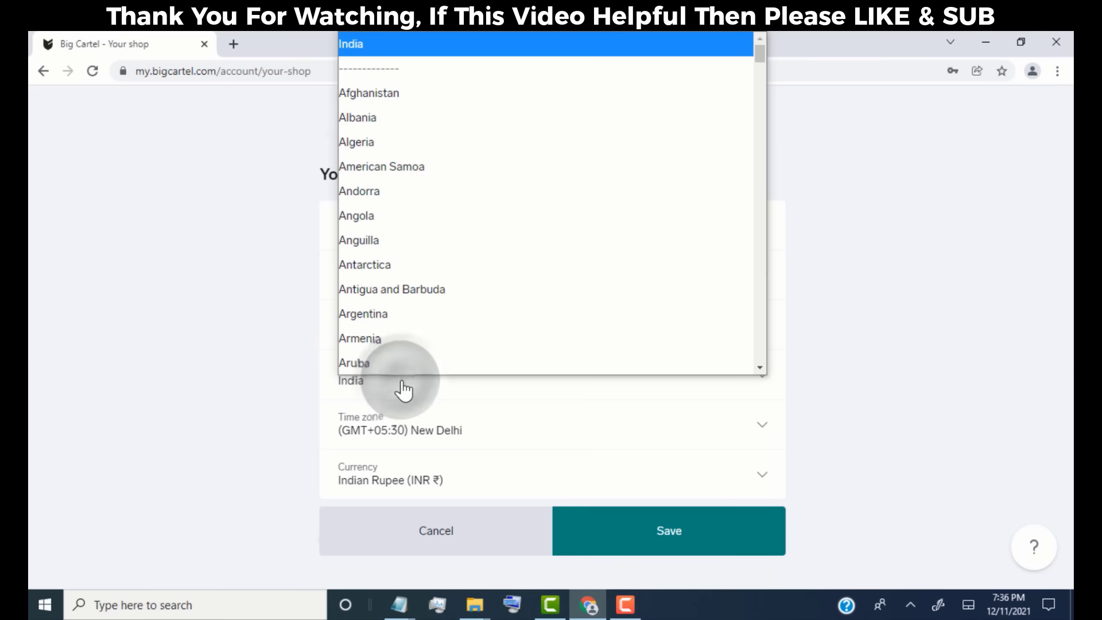
click(480, 54)
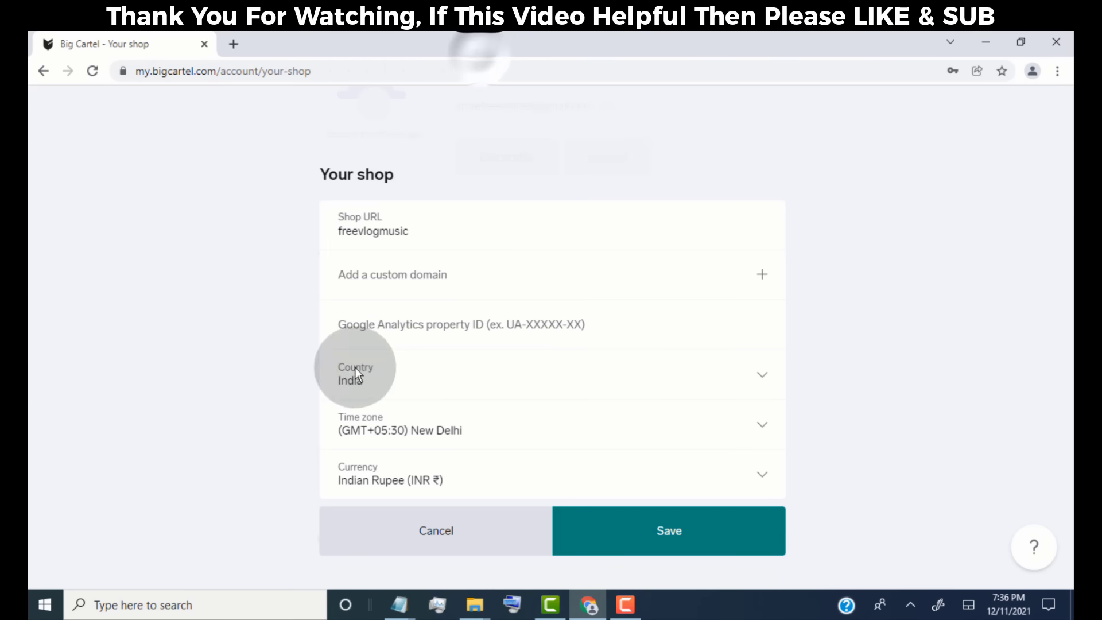
click(509, 431)
scroll(526, 345, up, 20)
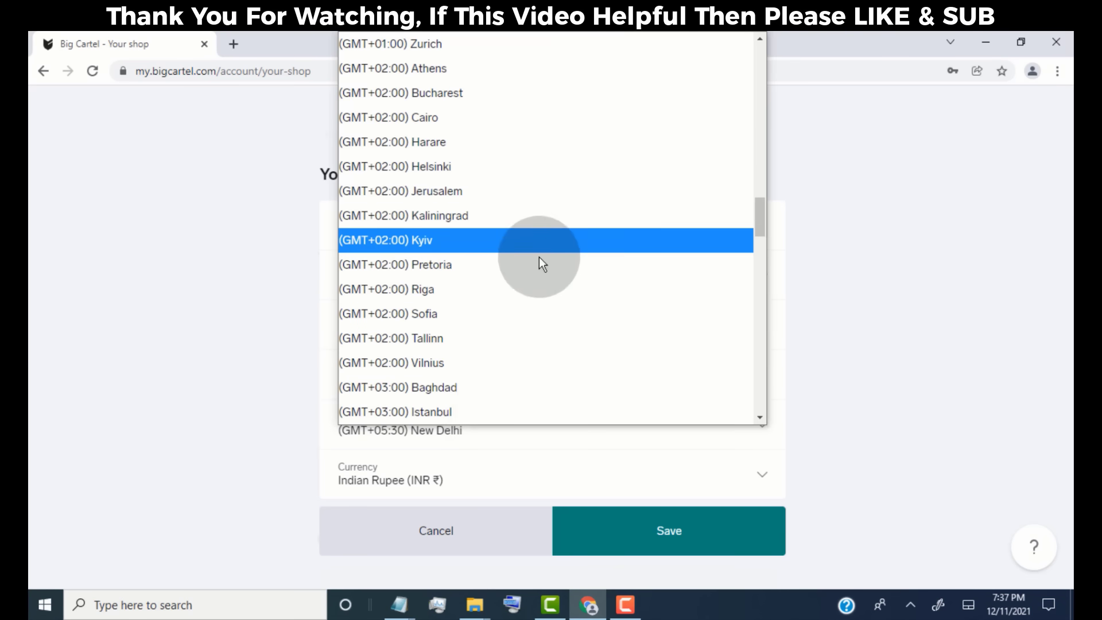
click(534, 146)
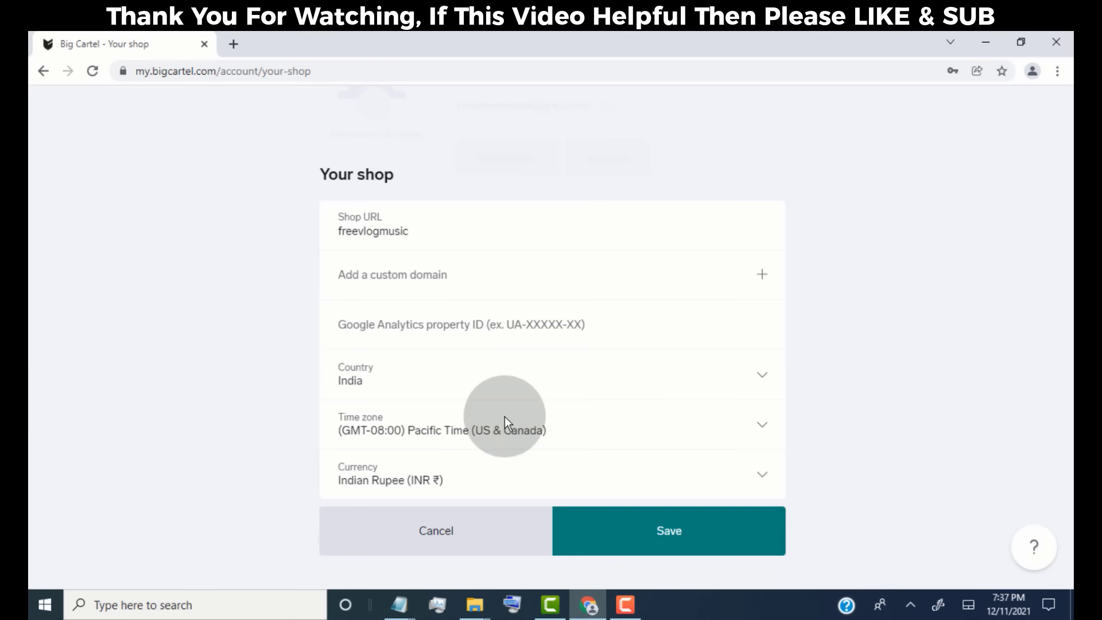
click(504, 487)
scroll(497, 246, down, 3)
click(487, 486)
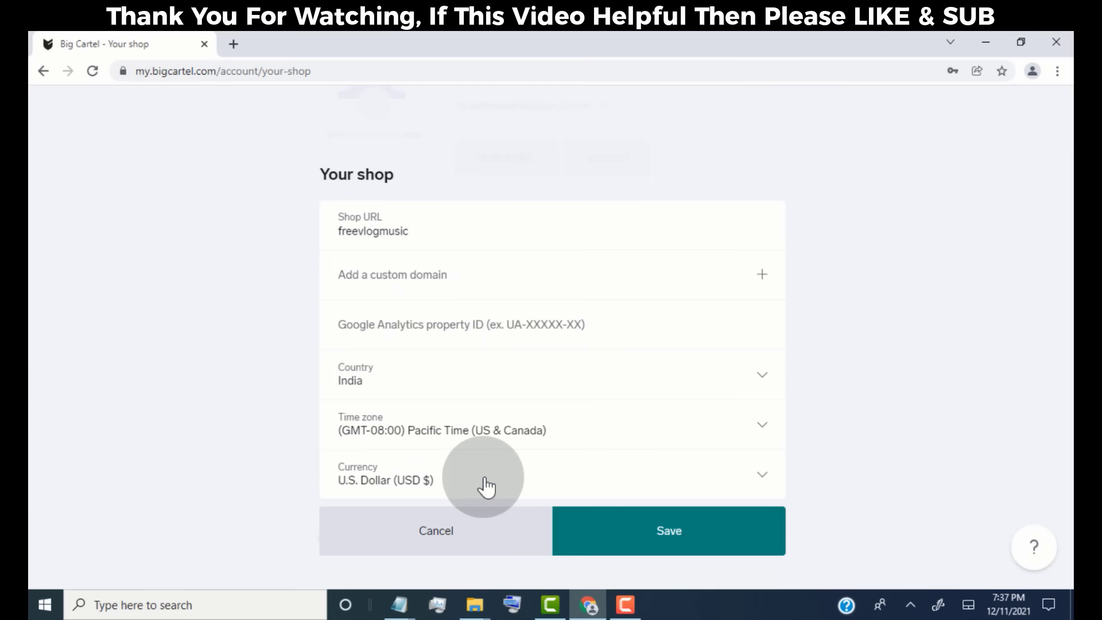
click(693, 545)
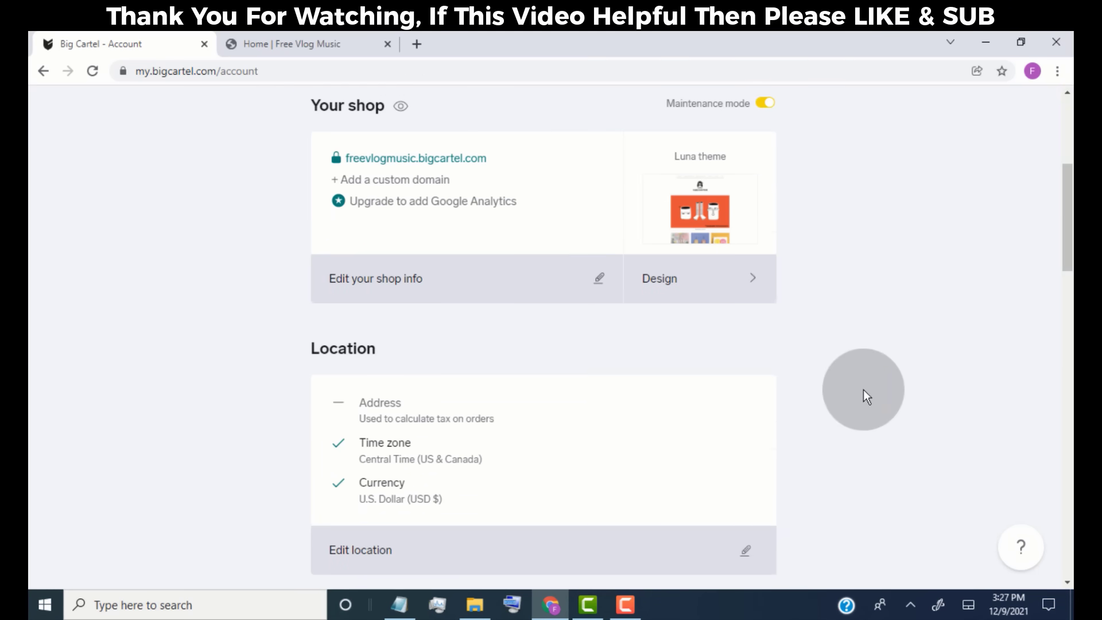
scroll(832, 420, down, 1)
scroll(281, 447, down, 13)
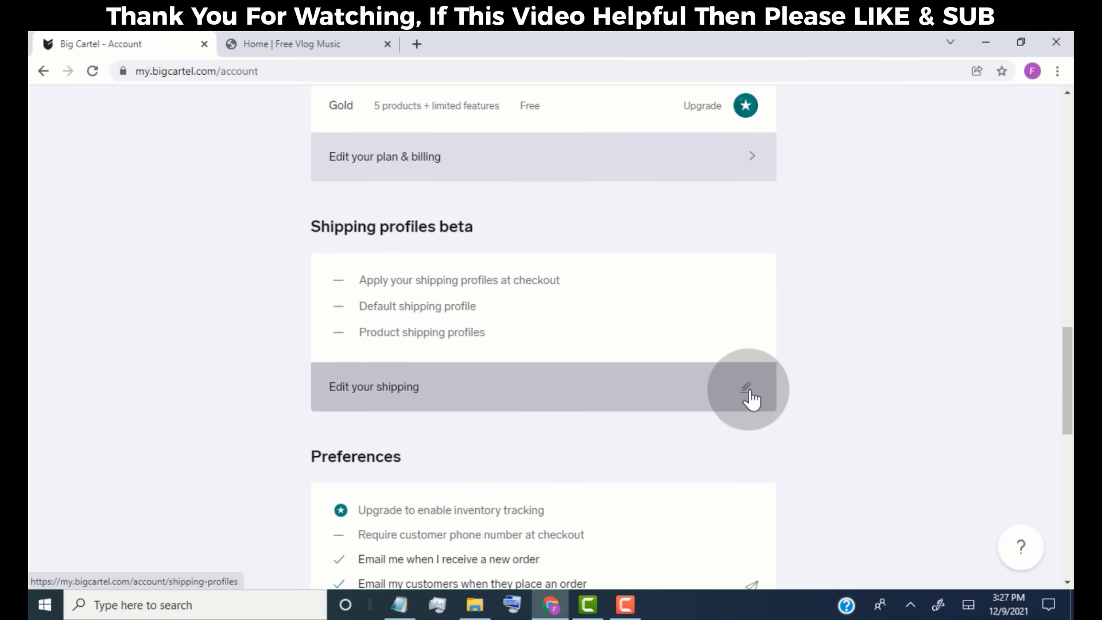
click(747, 390)
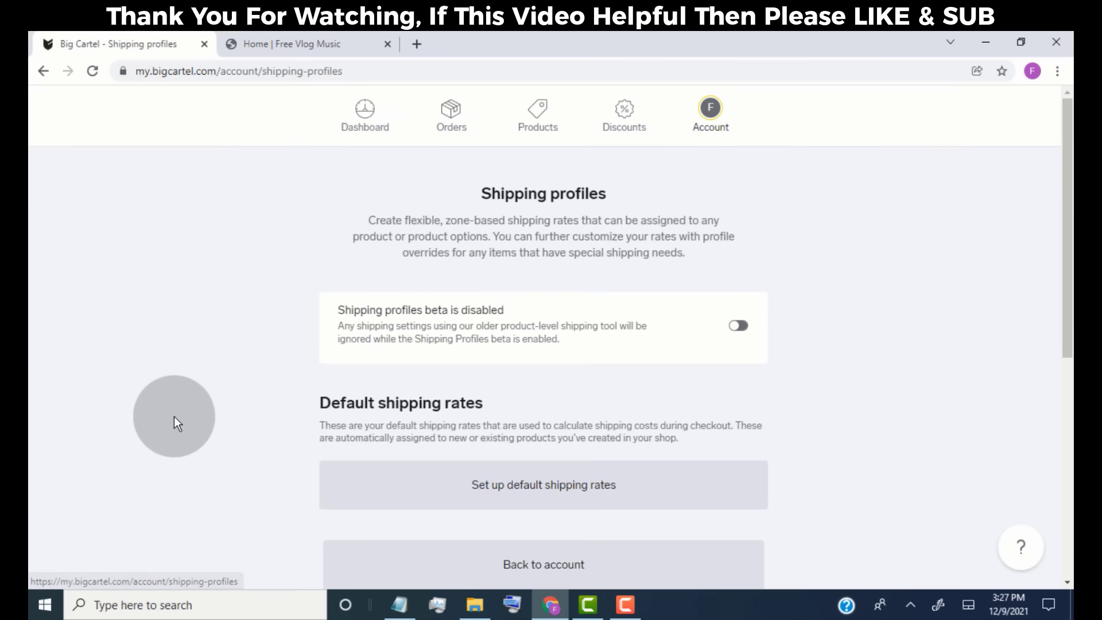
scroll(294, 422, down, 3)
scroll(294, 416, down, 3)
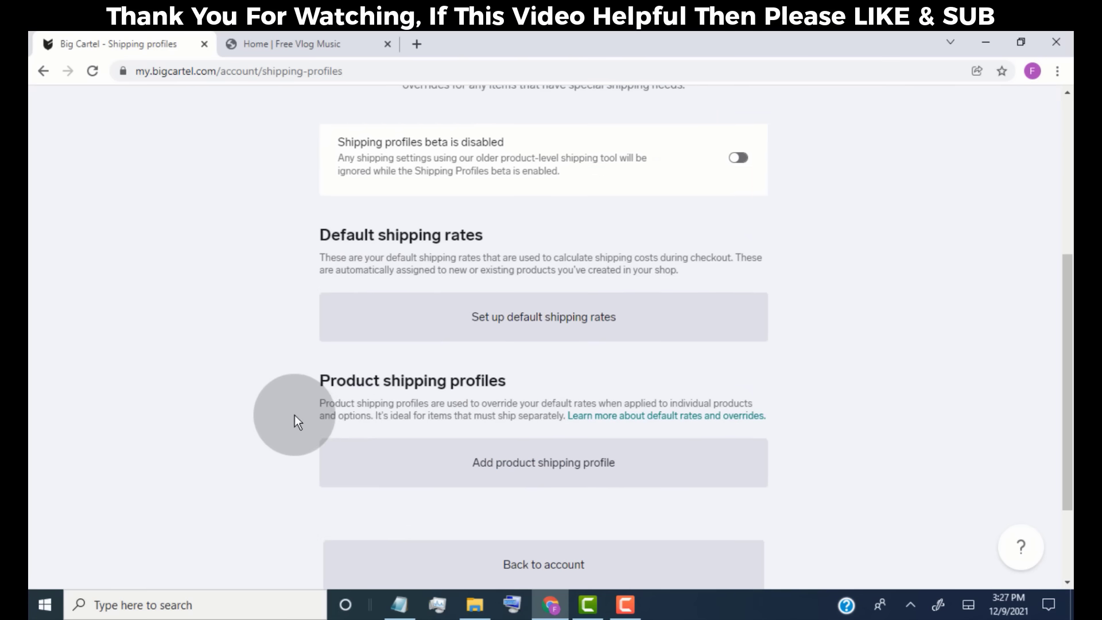
scroll(570, 430, down, 2)
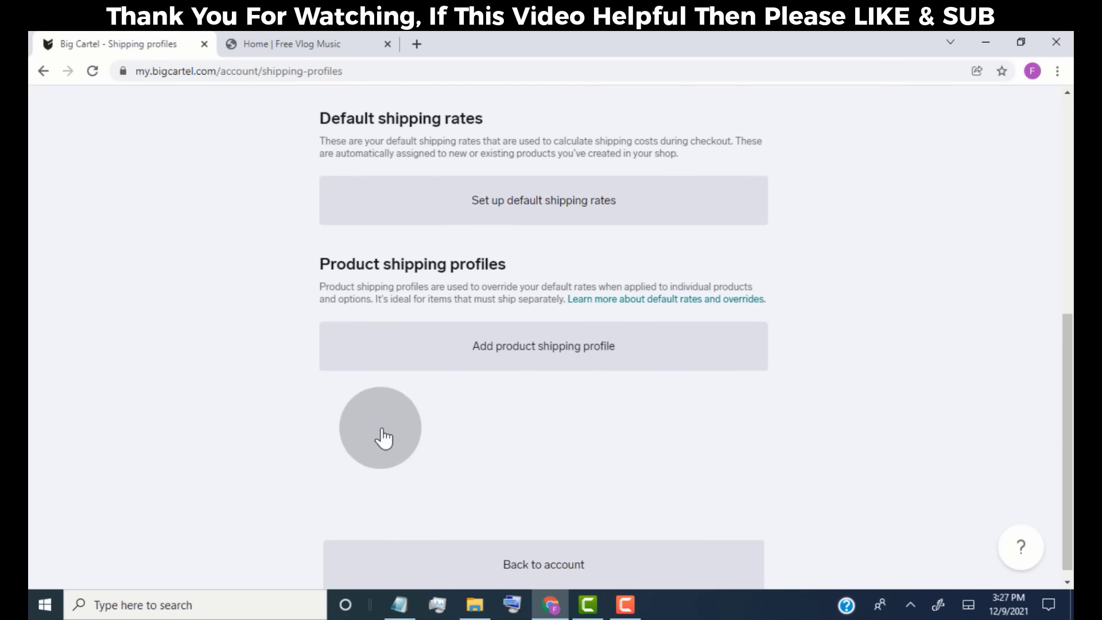
scroll(381, 438, up, 3)
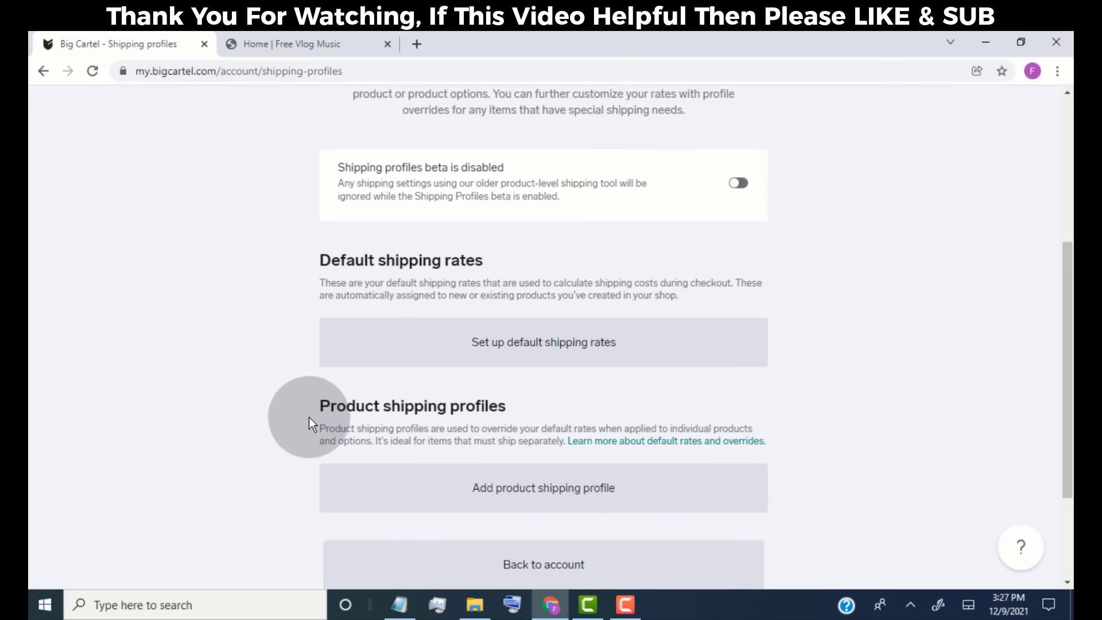
click(560, 571)
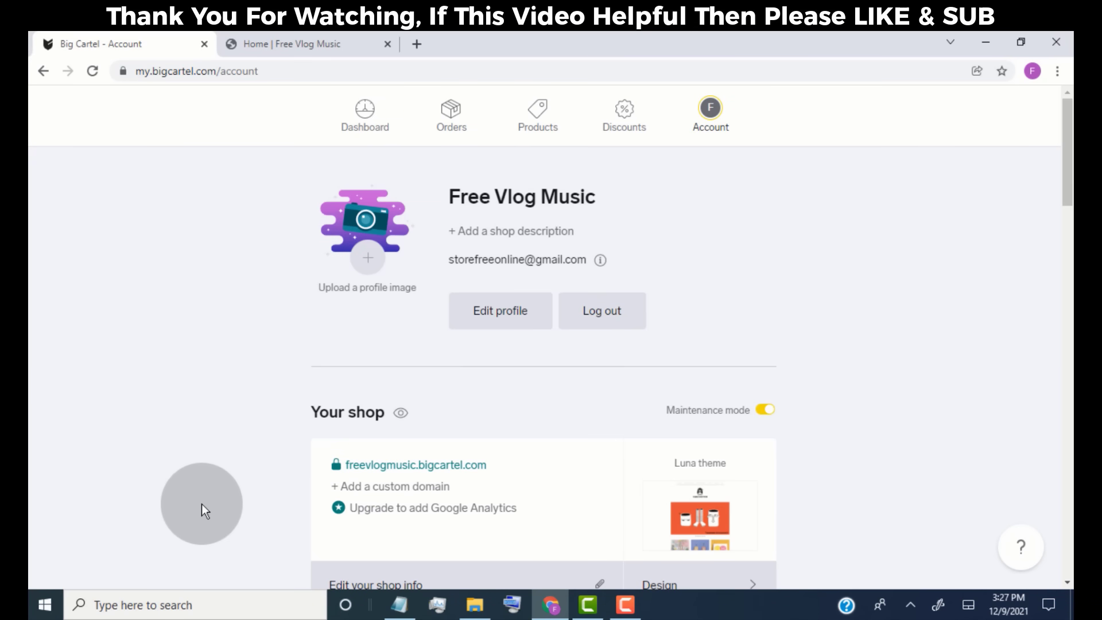
- Open the payment options setup under Get paid to view the Stripe and PayPal choices
scroll(202, 503, down, 12)
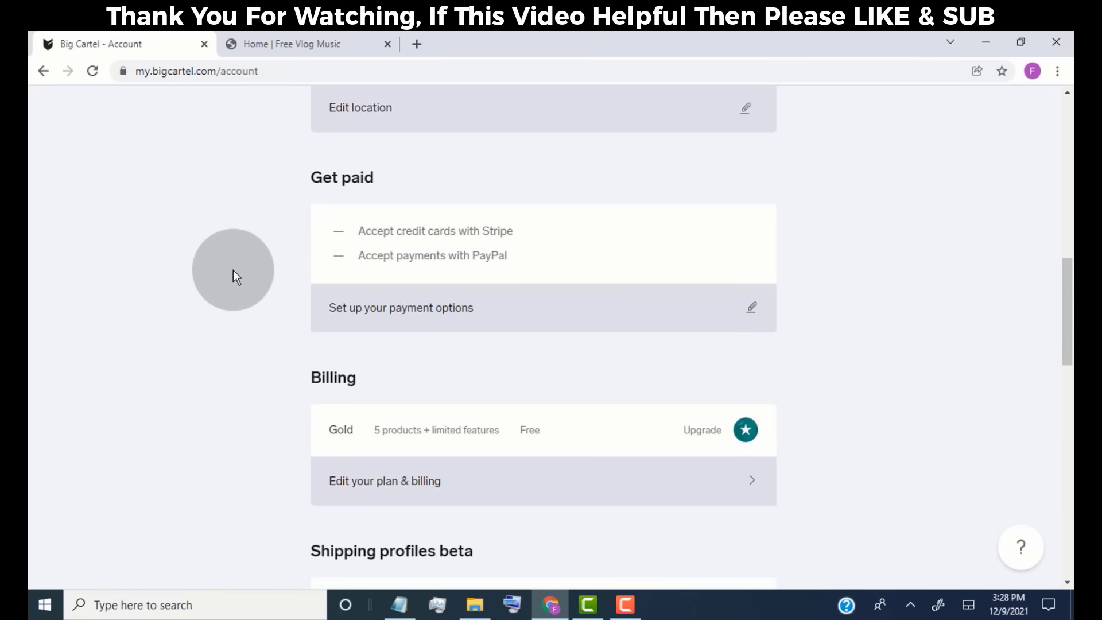
click(753, 310)
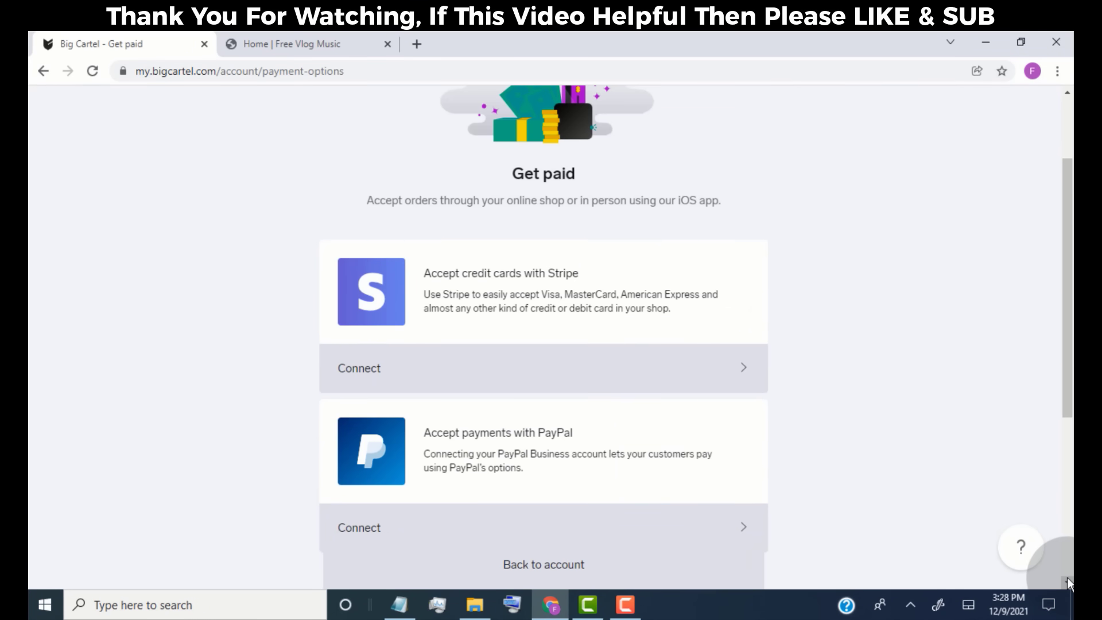
scroll(1067, 578, down, 1)
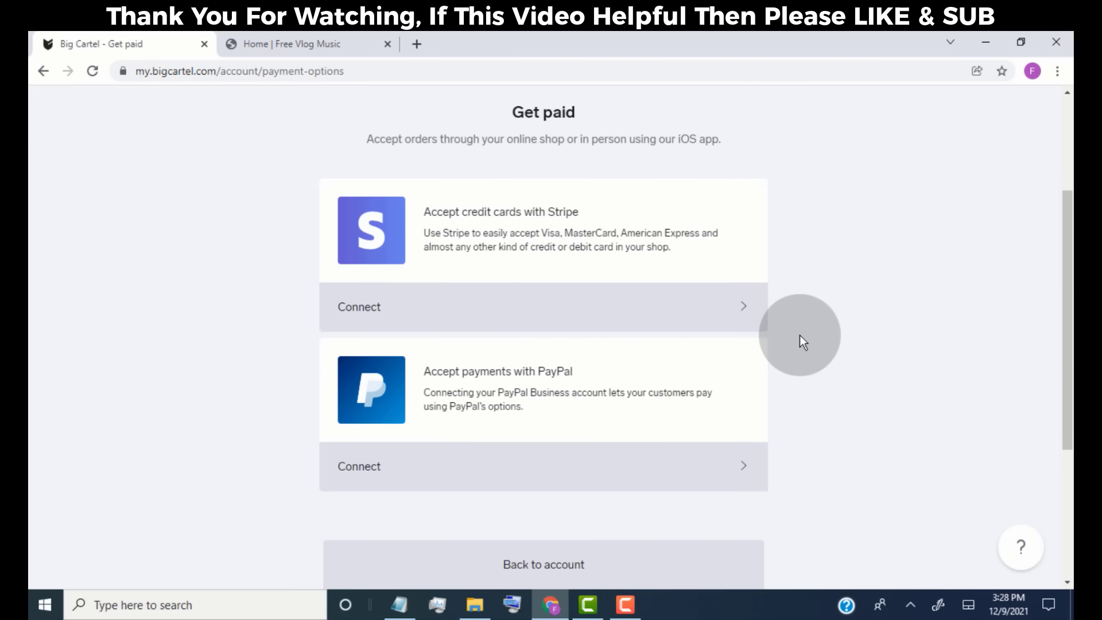